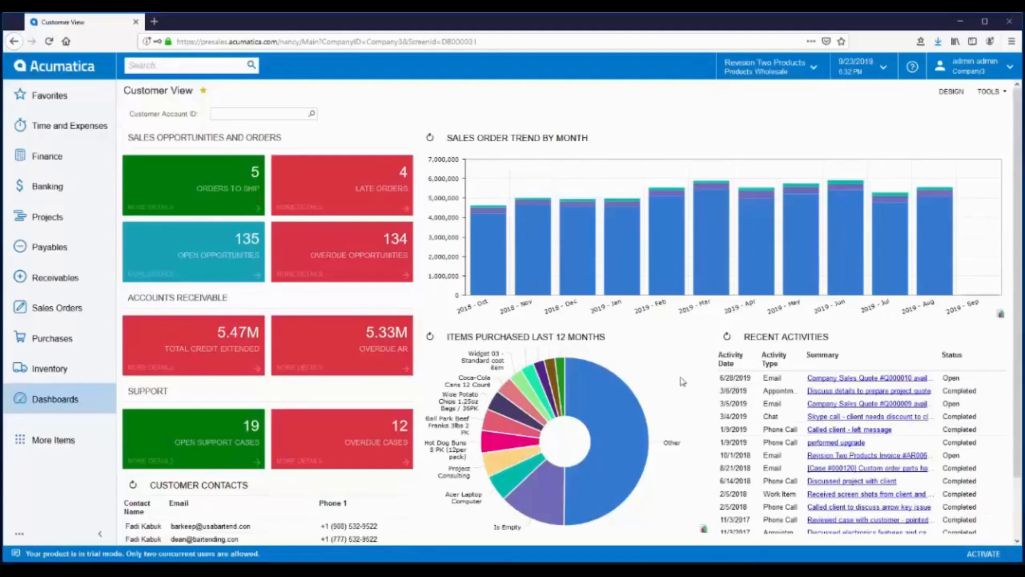
# - Open the Import Bank Transactions page from the Banking quick menu
pyautogui.click(45, 187)
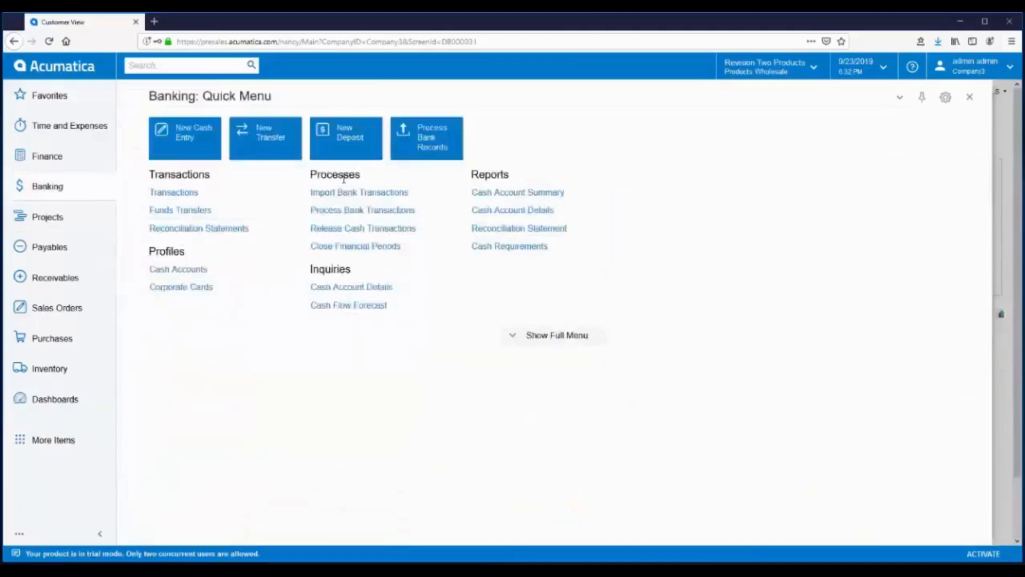
pyautogui.click(372, 197)
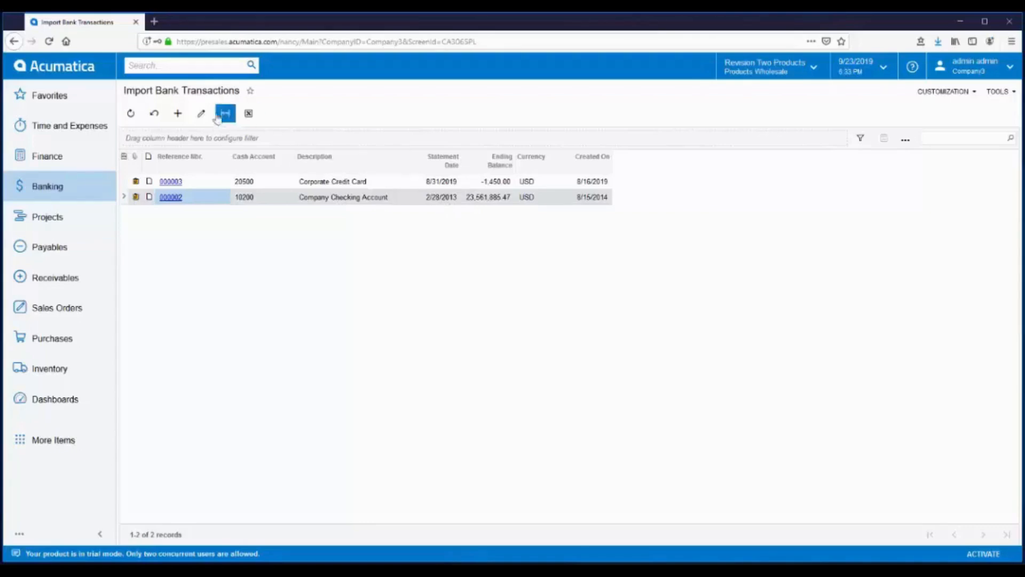
# - Start a new bank statement for cash account 10200 Company Checking Account
pyautogui.click(181, 119)
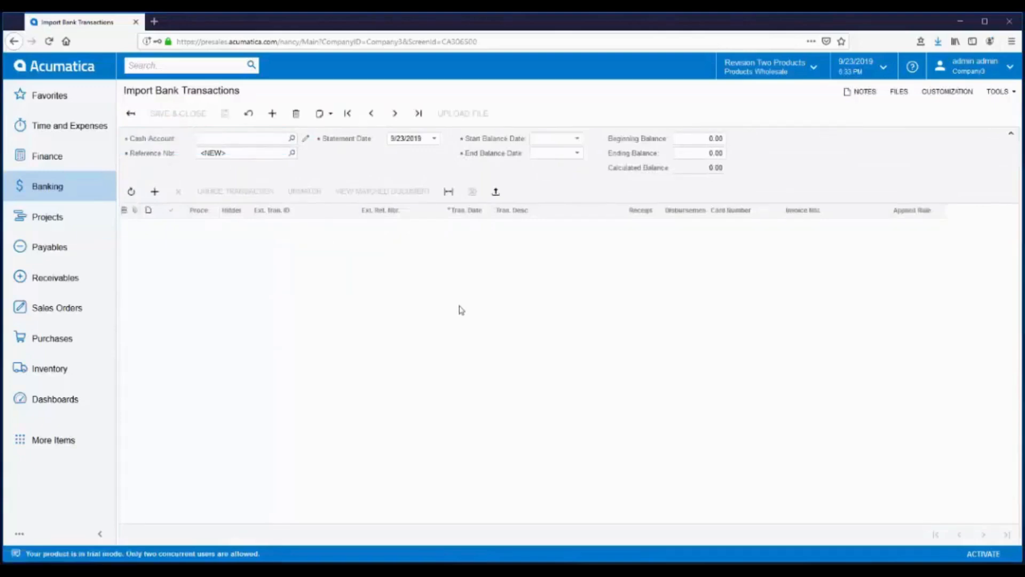
pyautogui.click(292, 137)
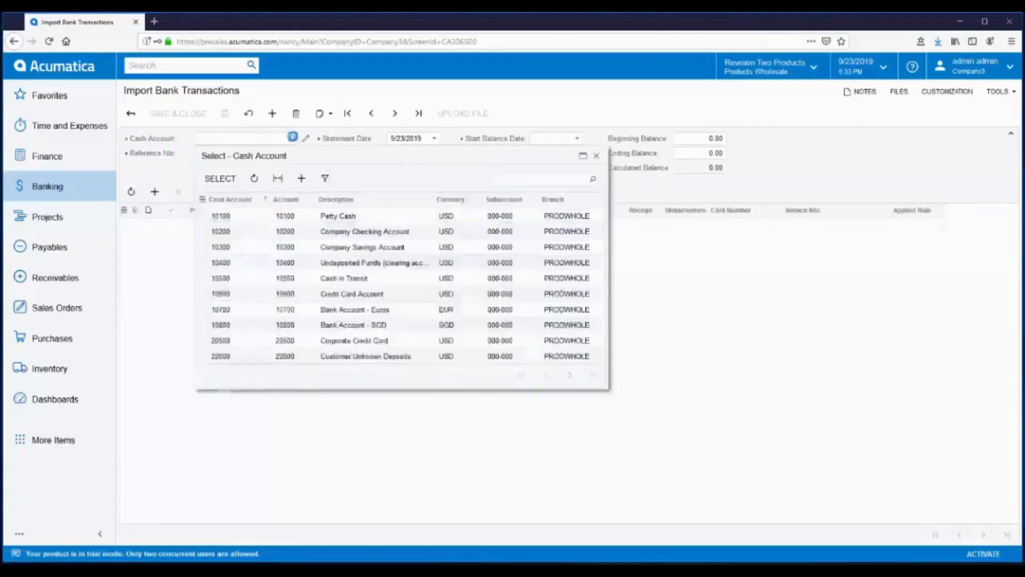
pyautogui.click(340, 232)
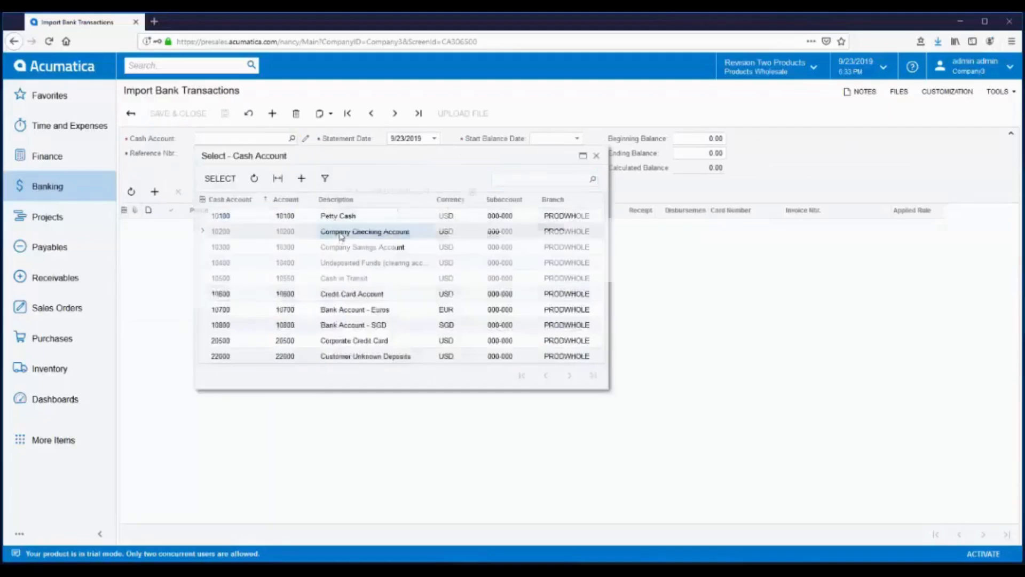
pyautogui.doubleClick(340, 235)
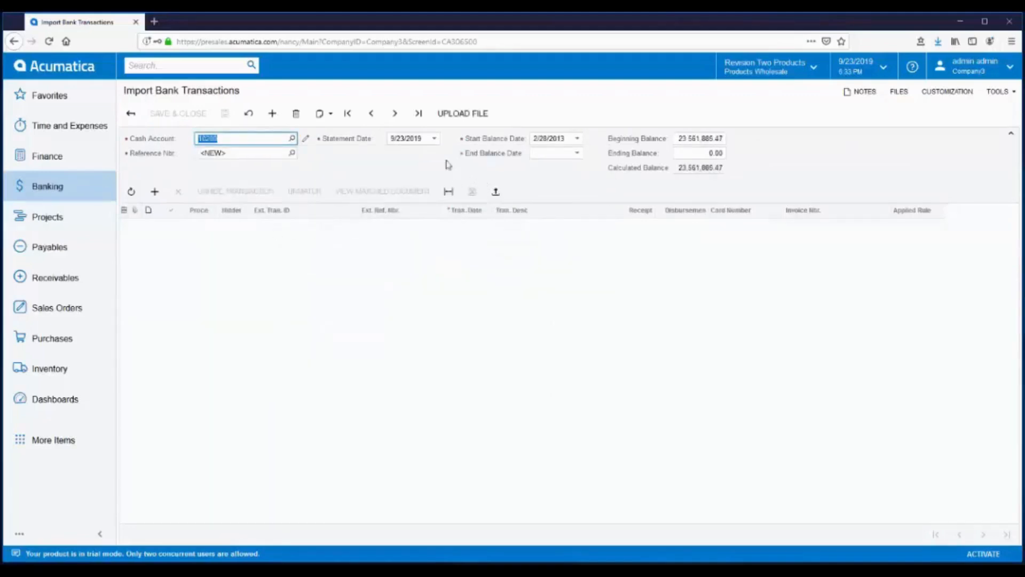
# - Set the statement date and end balance date to 03/31/2013, then save the statement
pyautogui.click(430, 138)
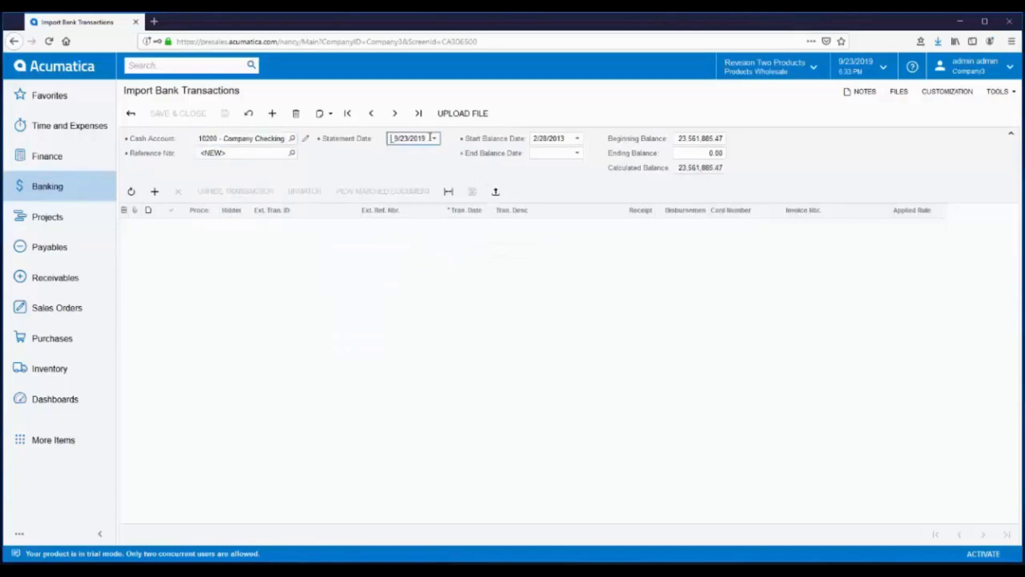
pyautogui.moveTo(431, 138); pyautogui.dragTo(359, 130)
pyautogui.write('03/')
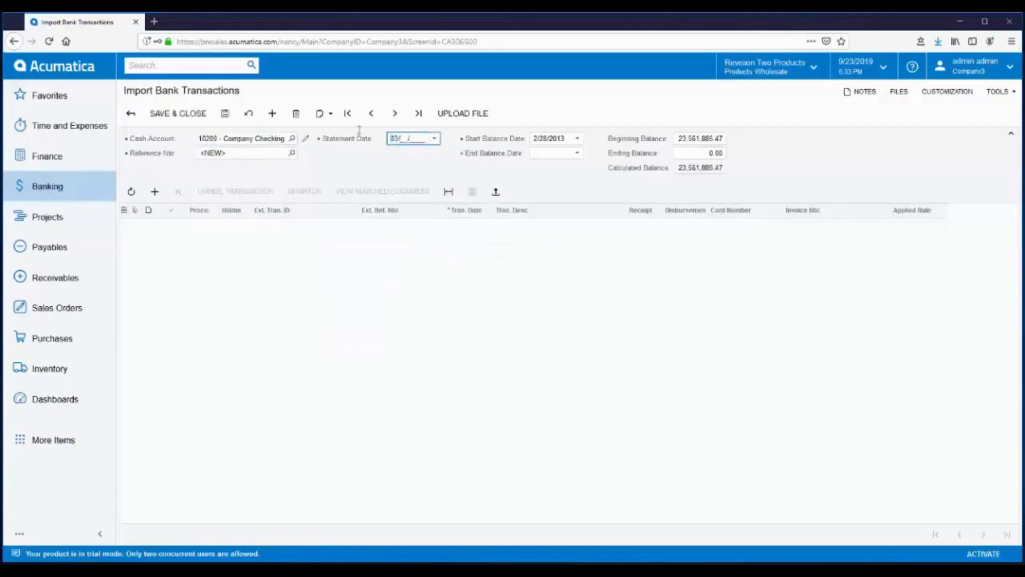
pyautogui.write('31/2013')
pyautogui.press('Tab')
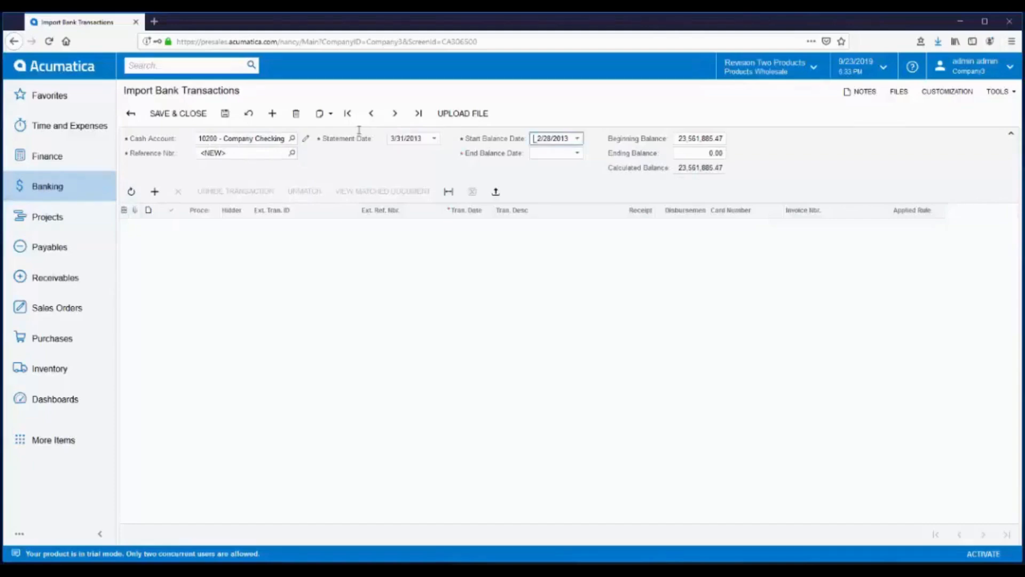
pyautogui.click(548, 154)
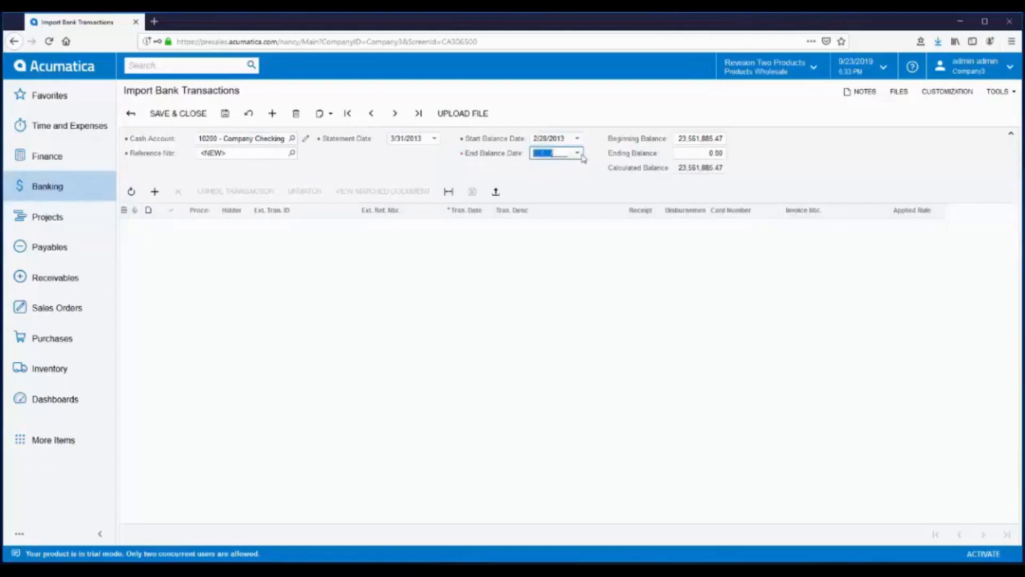
pyautogui.write('03/31/2013')
pyautogui.press('Tab')
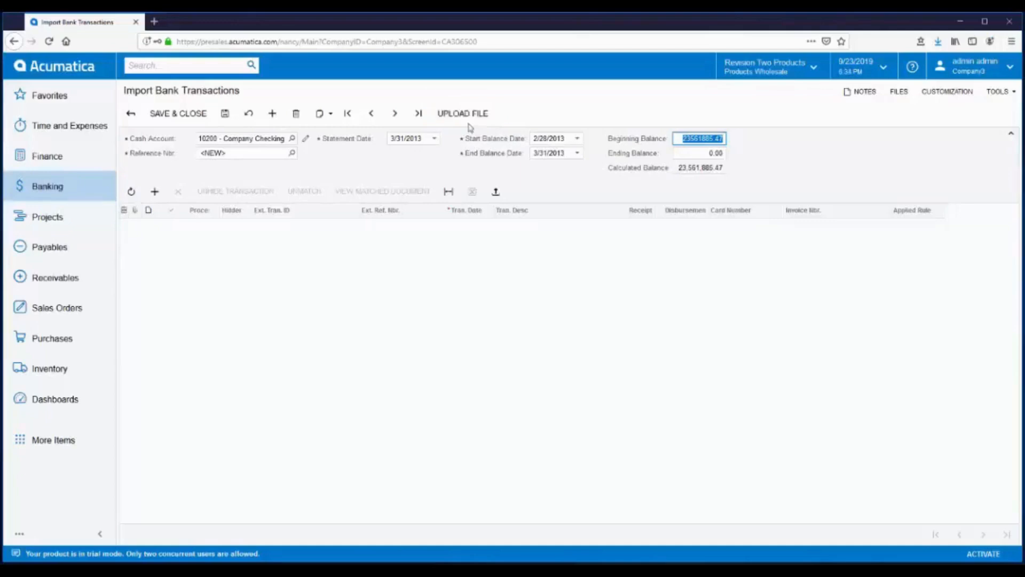
pyautogui.click(225, 114)
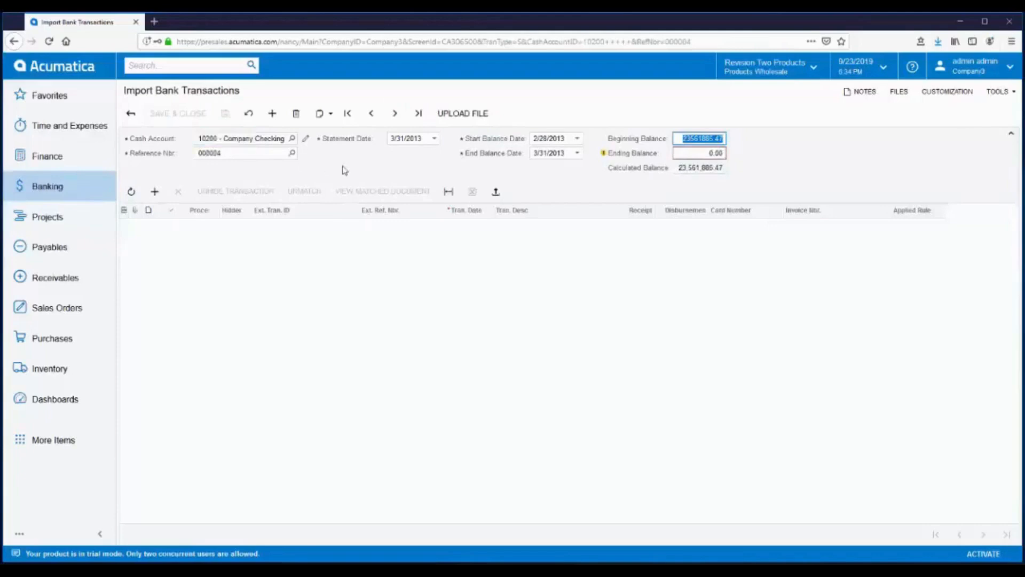
pyautogui.click(495, 193)
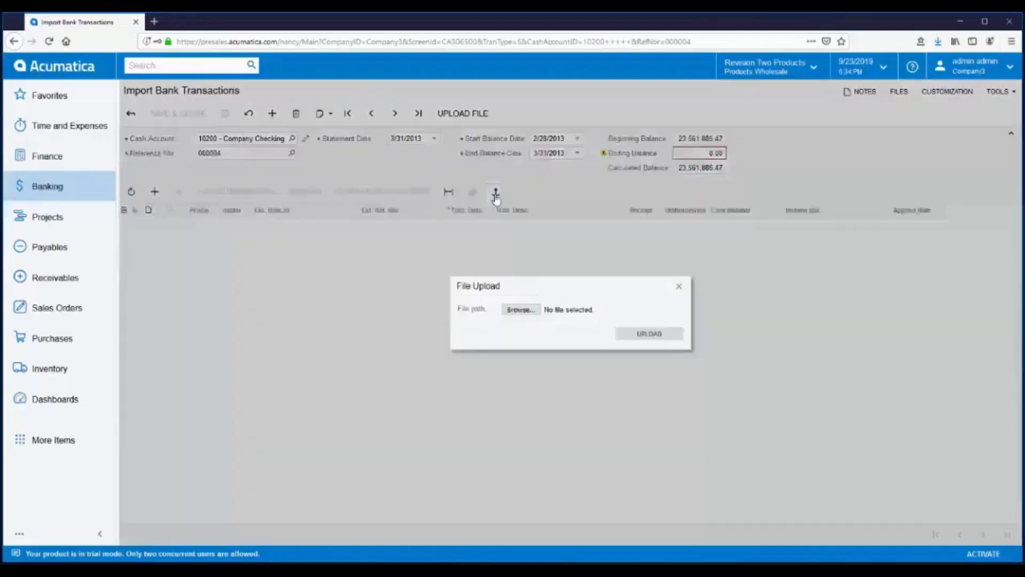
pyautogui.click(521, 310)
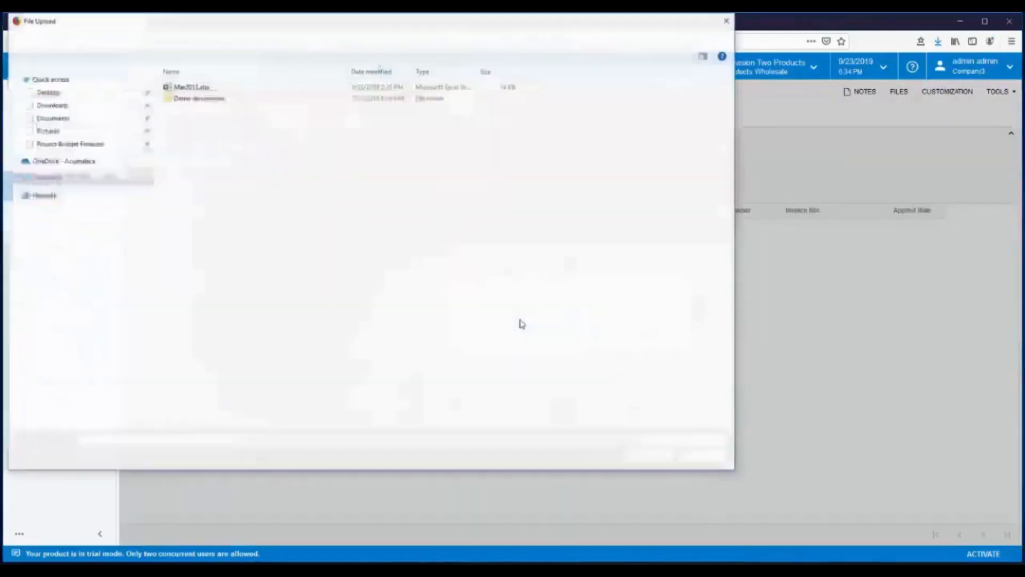
pyautogui.doubleClick(189, 87)
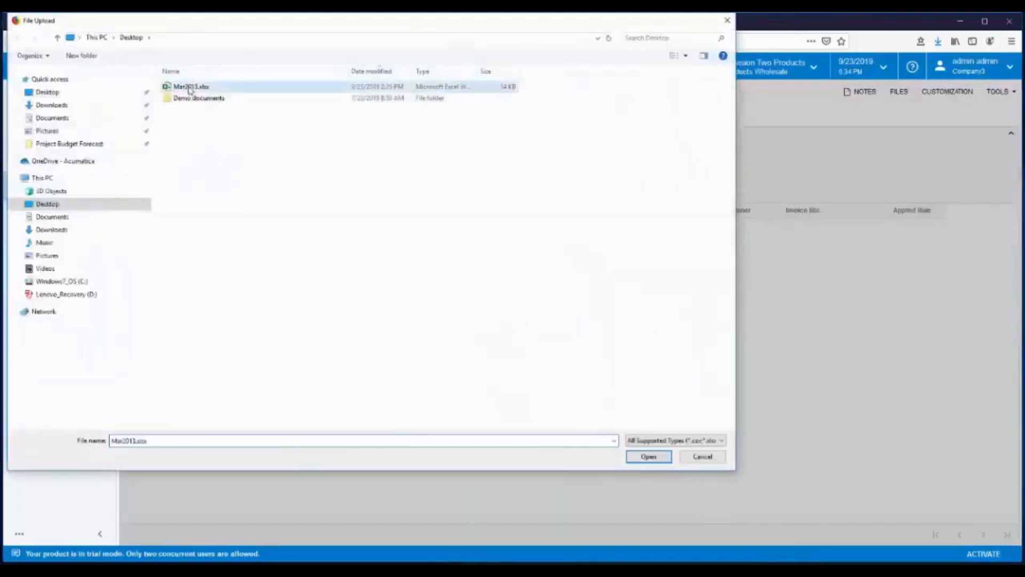
pyautogui.click(659, 342)
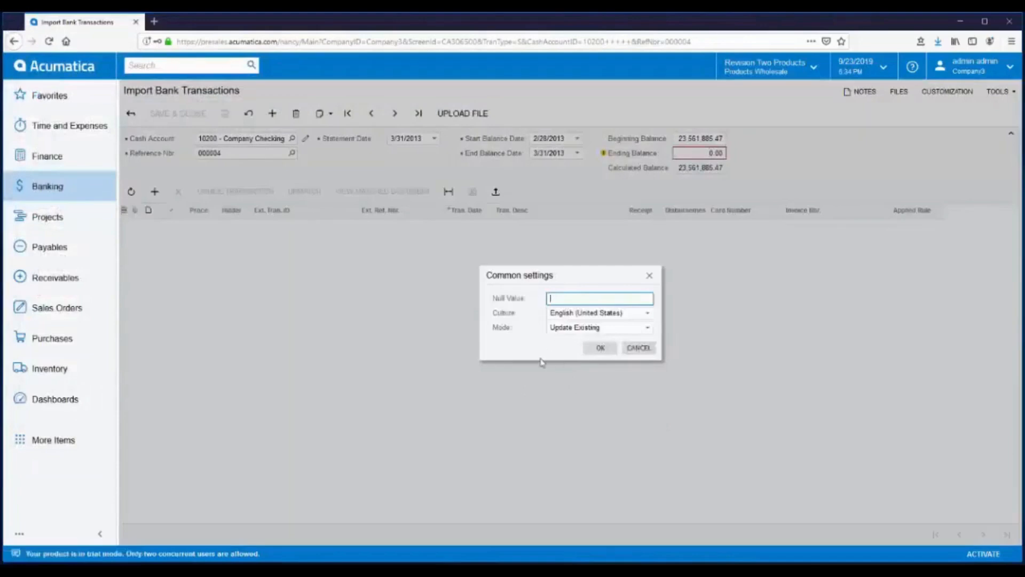
pyautogui.click(600, 350)
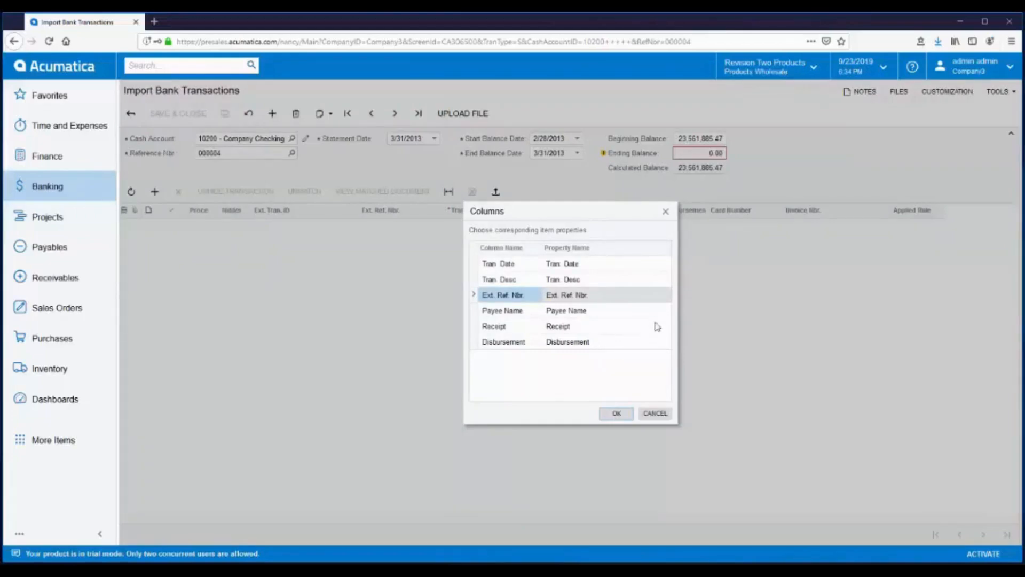
pyautogui.click(661, 295)
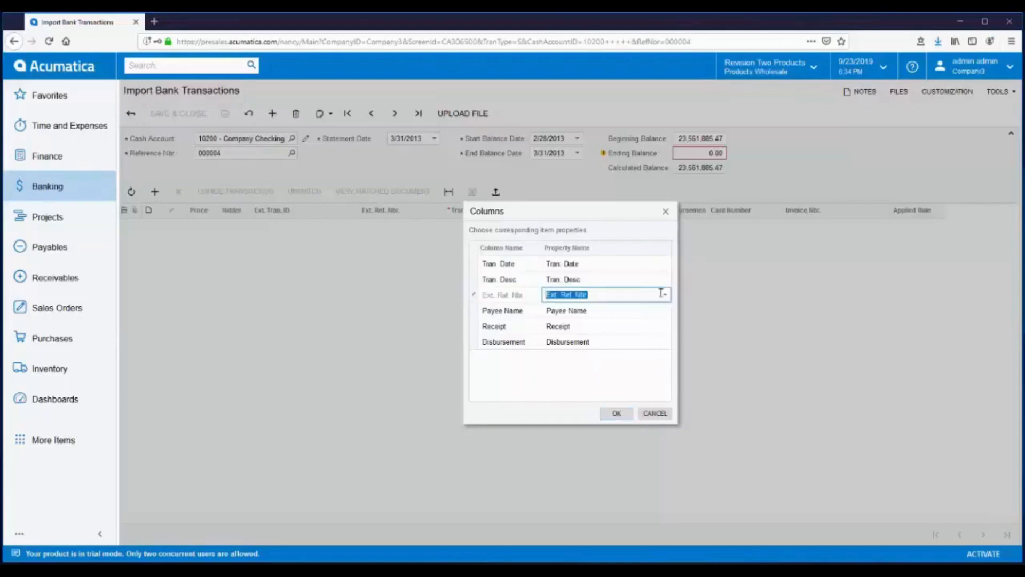
pyautogui.click(665, 294)
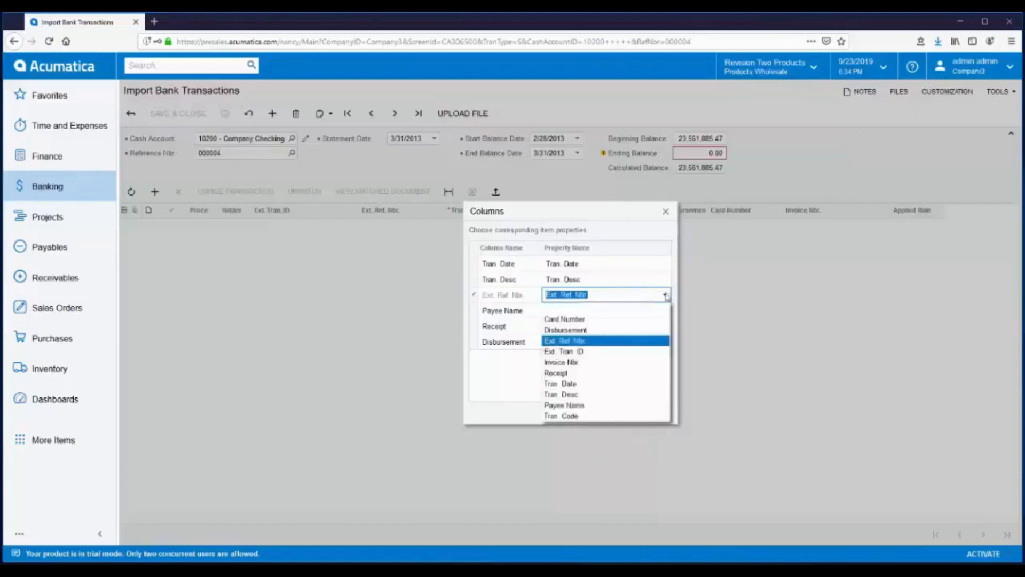
pyautogui.click(677, 296)
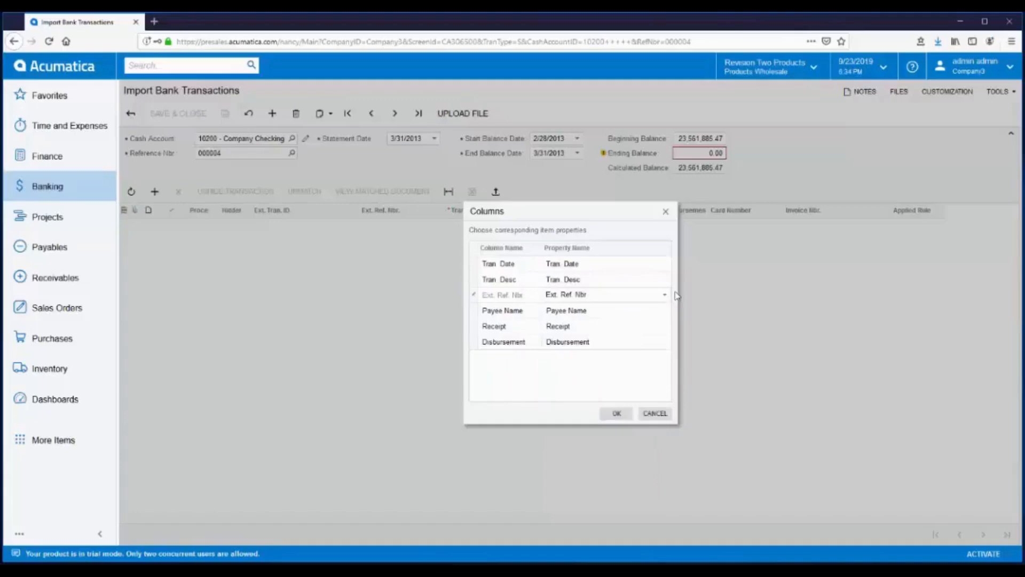
pyautogui.click(617, 413)
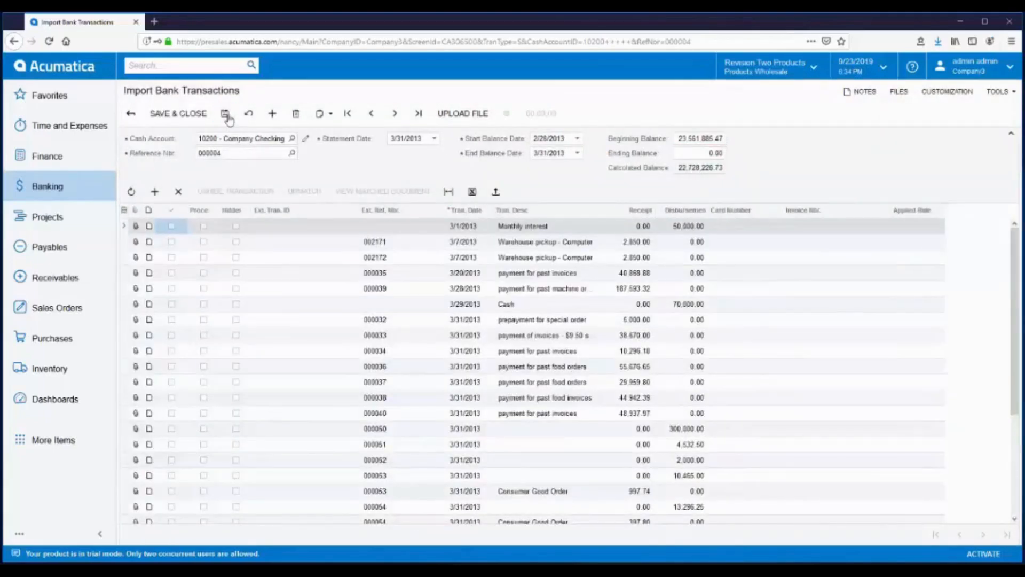
pyautogui.click(226, 115)
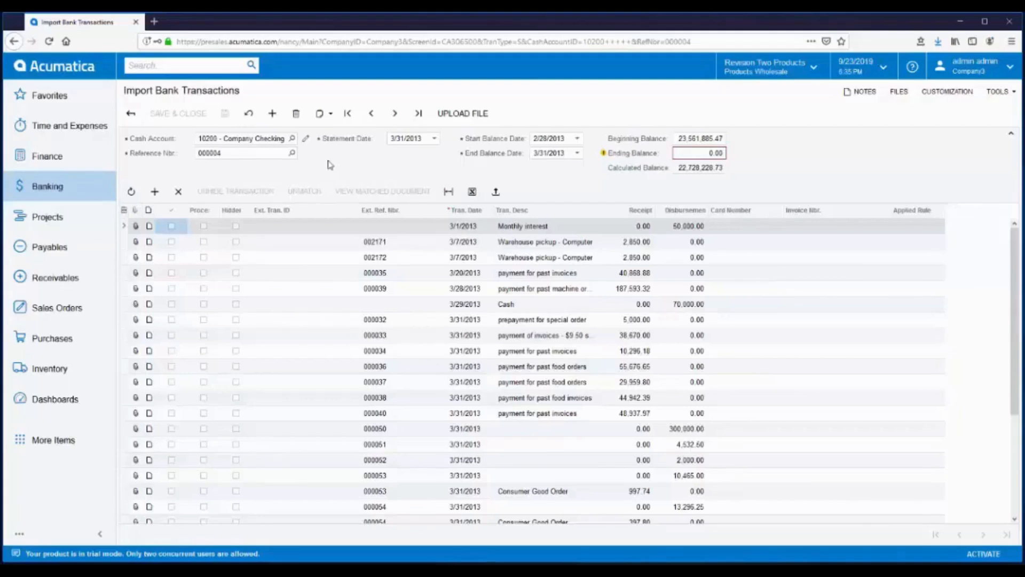
# - Open Process Bank Transactions and load cash account 10200 Company Checking Account
pyautogui.click(35, 188)
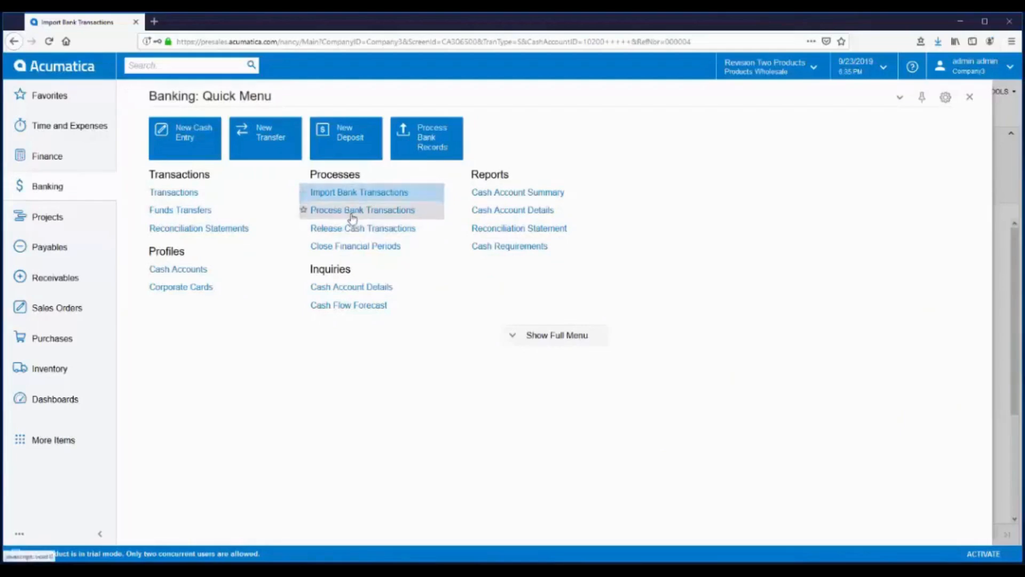
pyautogui.click(350, 211)
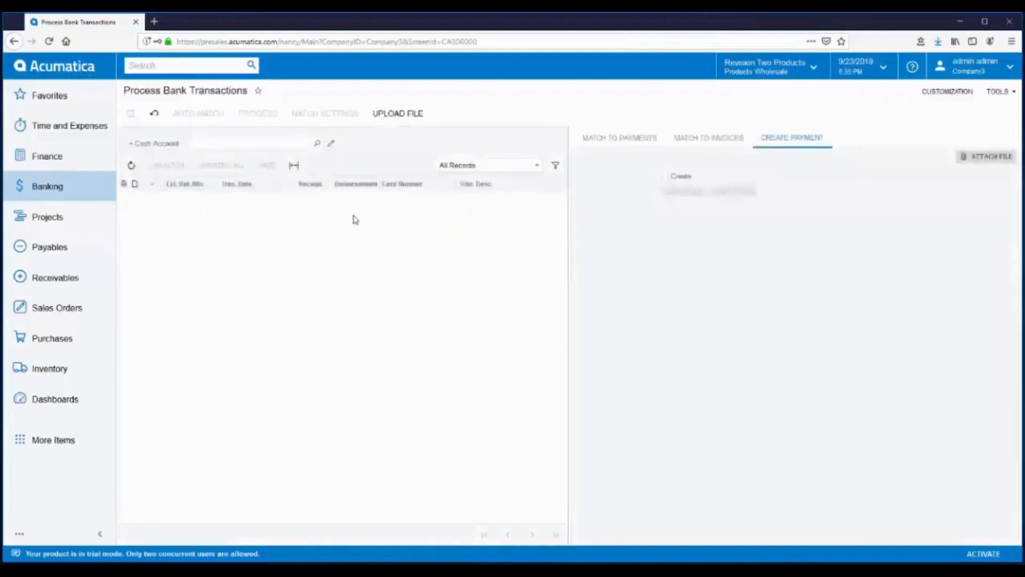
pyautogui.click(317, 144)
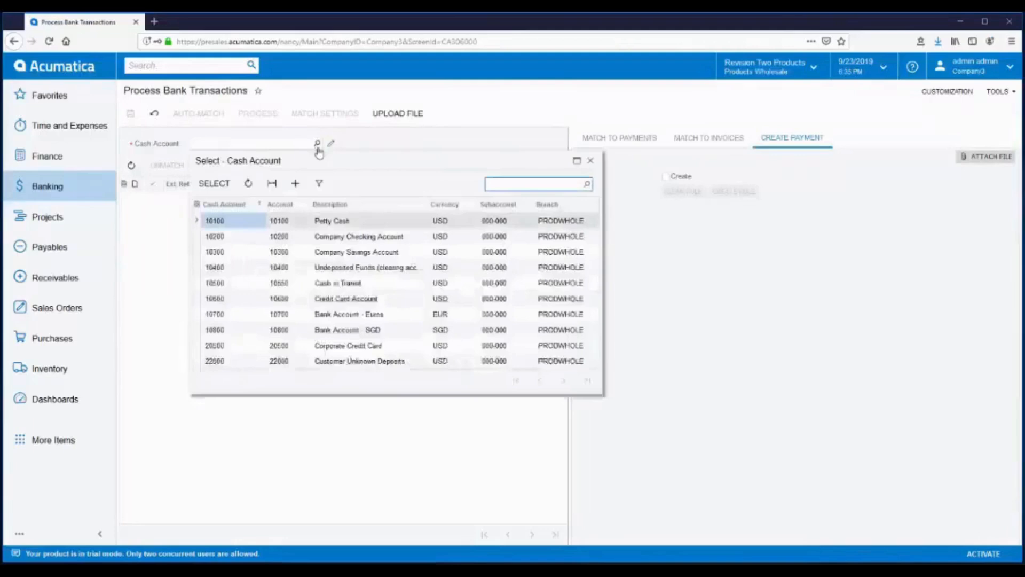
pyautogui.click(332, 240)
pyautogui.doubleClick(332, 238)
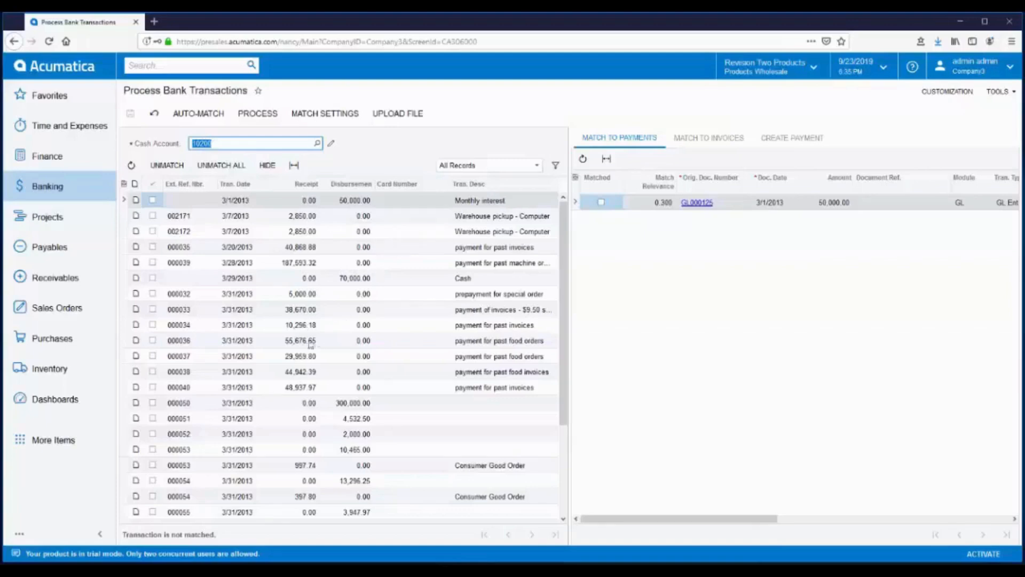
# - Show the payment match candidates for the 55,676.65 bank receipt 000036
pyautogui.click(288, 340)
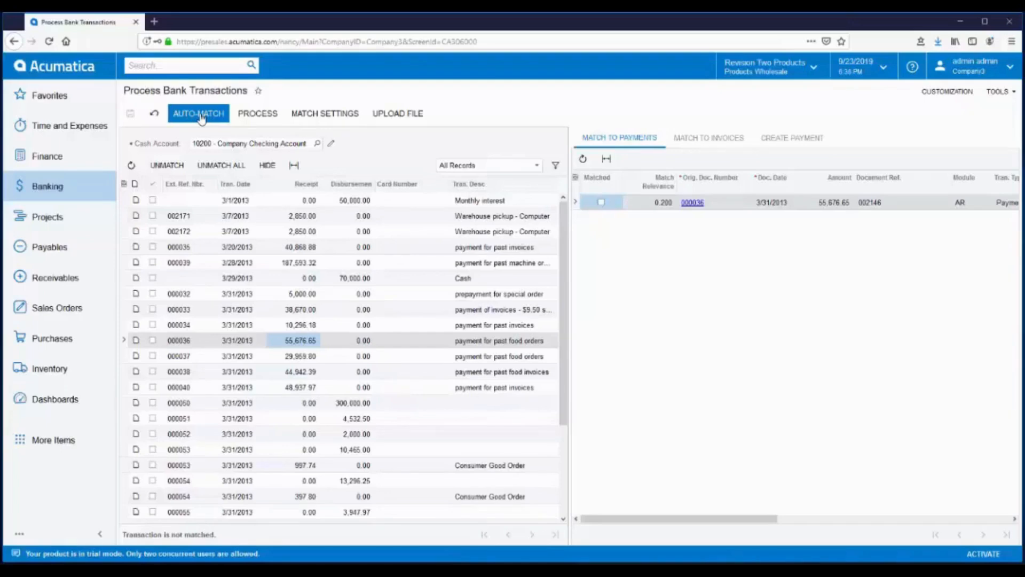
# - Save the match settings unchanged and auto-match account 10200's bank transactions
pyautogui.click(327, 114)
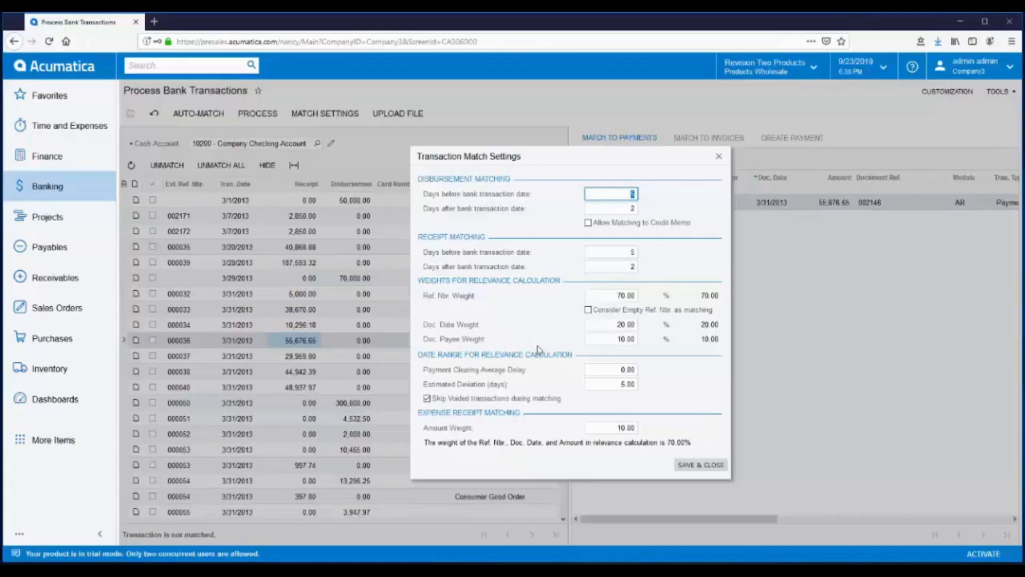
pyautogui.click(700, 465)
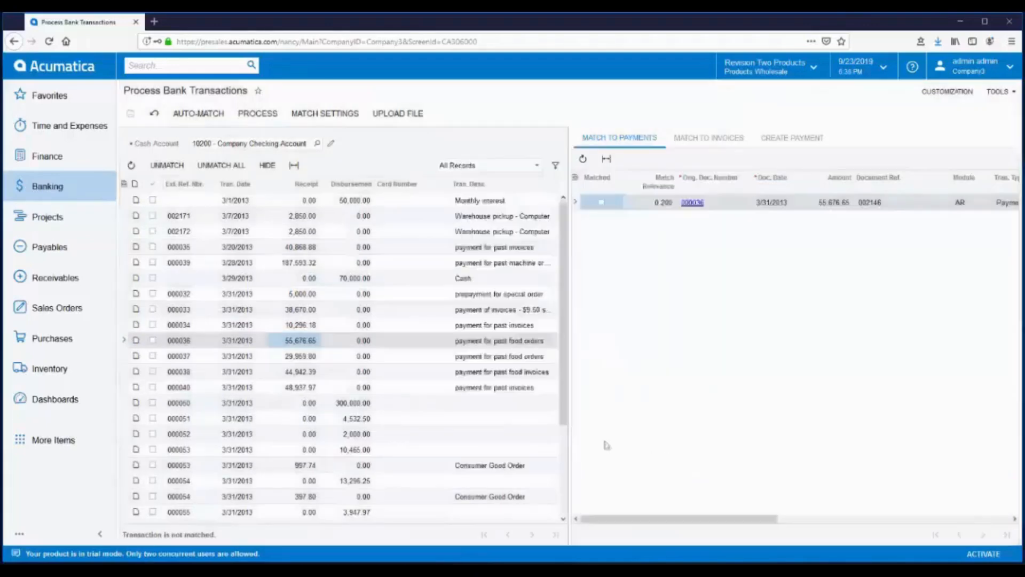
pyautogui.click(193, 117)
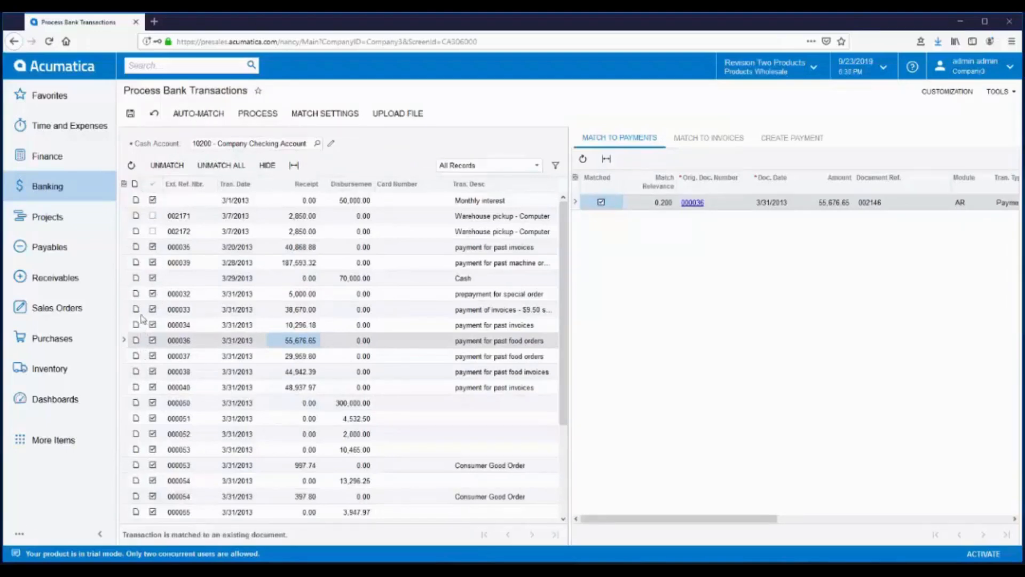
pyautogui.click(537, 167)
# - Filter to unmatched transactions and view payment candidates for receipt 002171
pyautogui.click(466, 202)
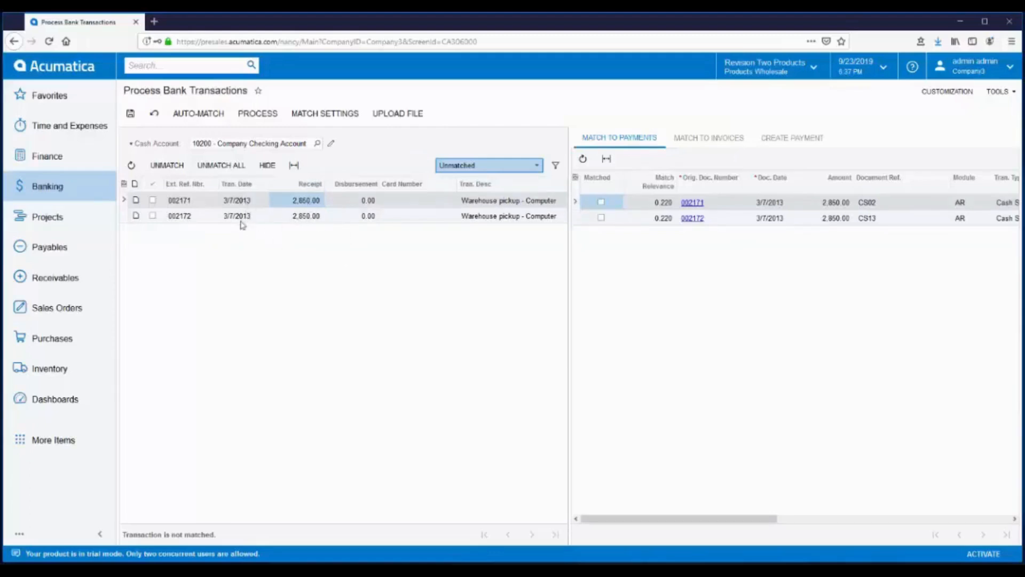
pyautogui.click(201, 203)
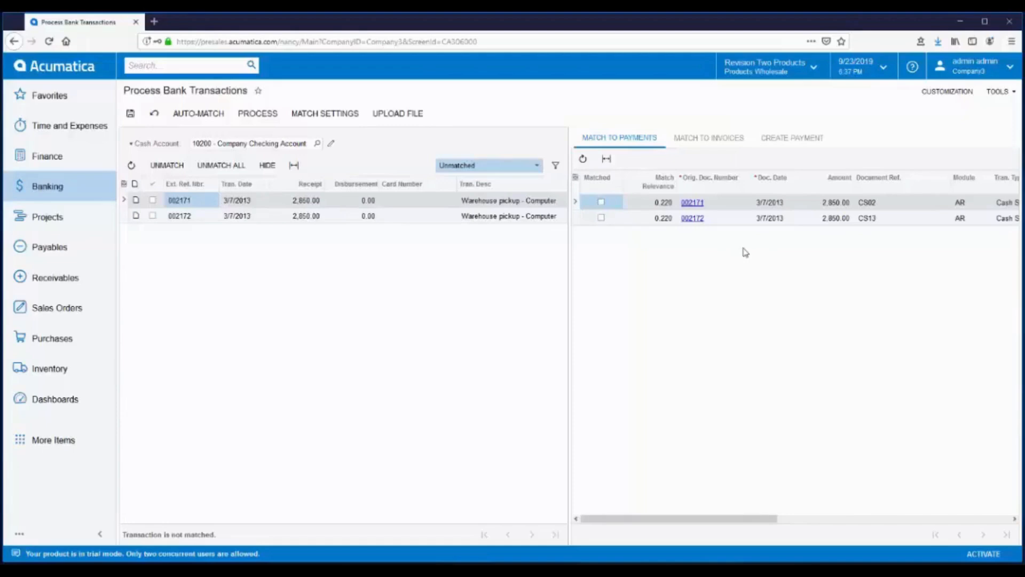
pyautogui.click(794, 140)
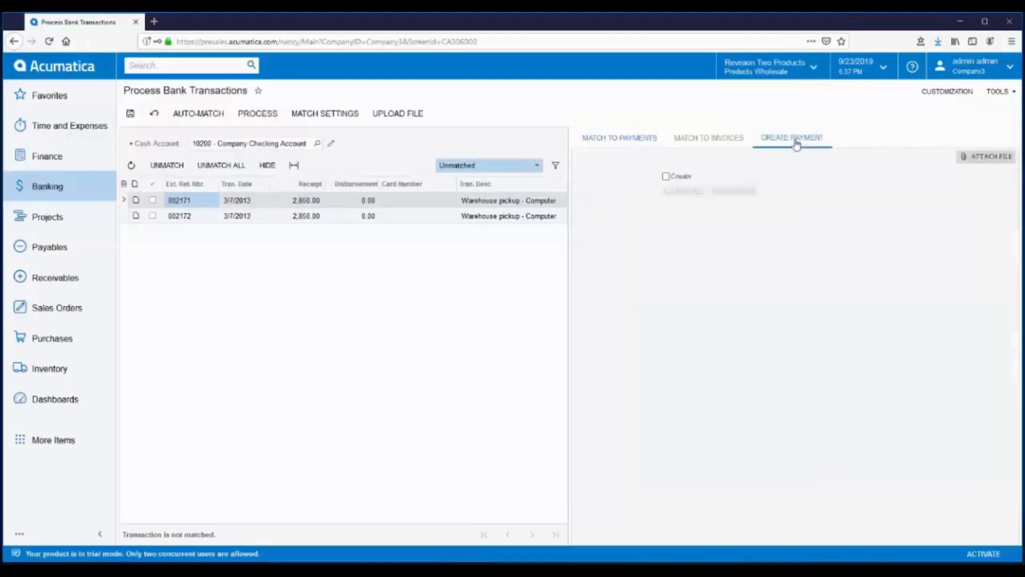
pyautogui.click(665, 176)
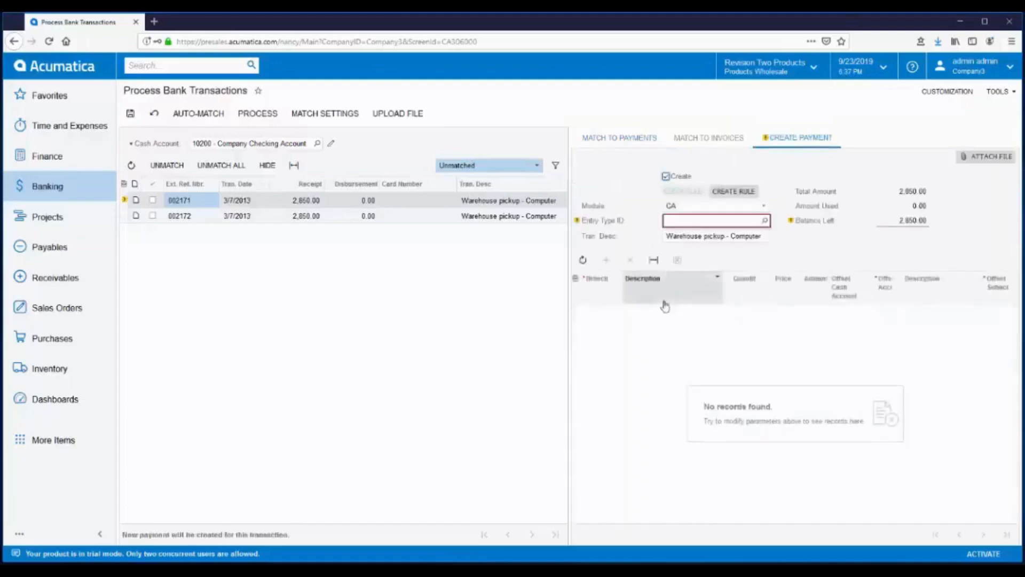
pyautogui.click(616, 140)
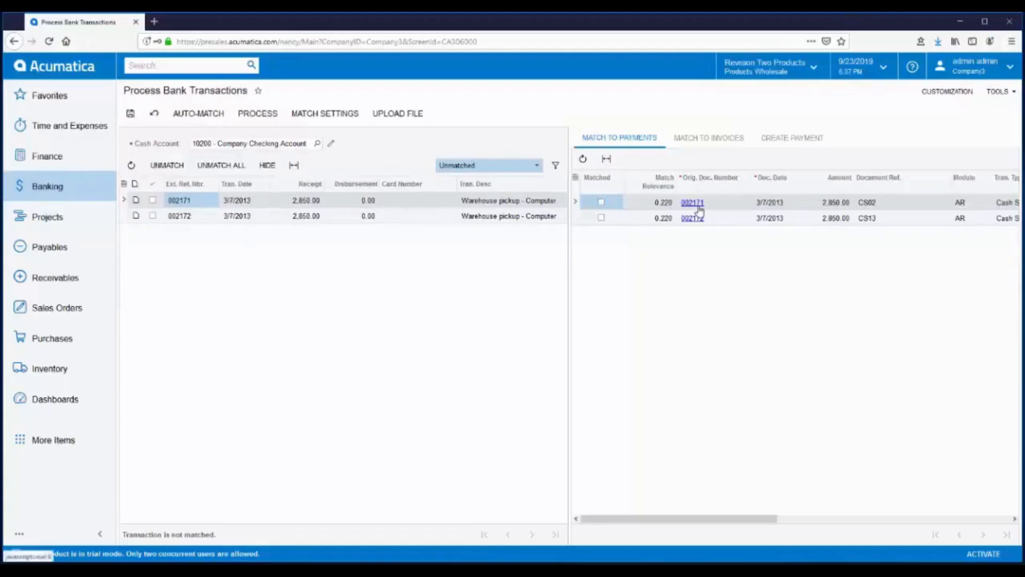
# - Match receipts 002171 and 002172 to AR payments 002171 and 002172
pyautogui.click(601, 202)
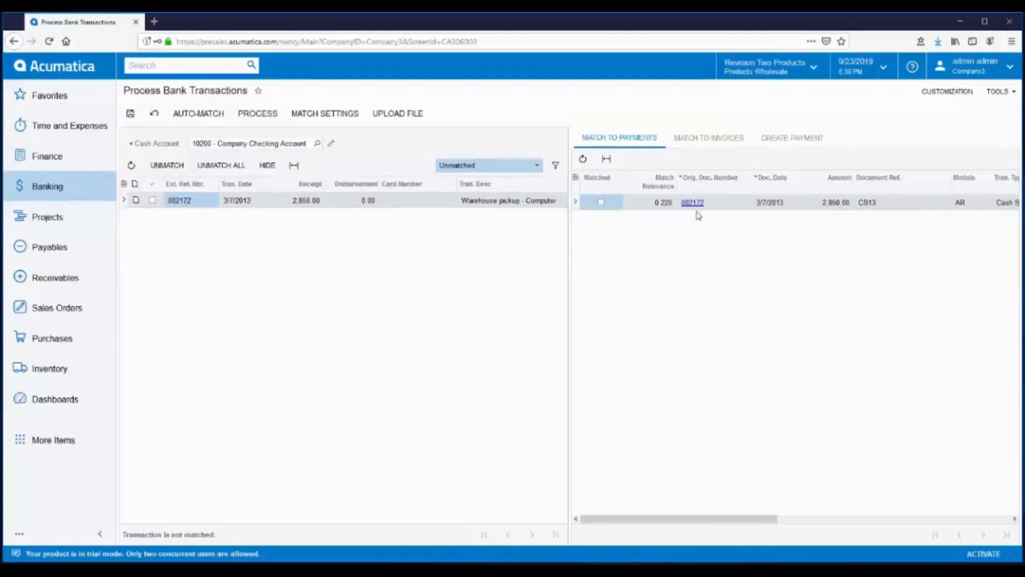
pyautogui.click(602, 203)
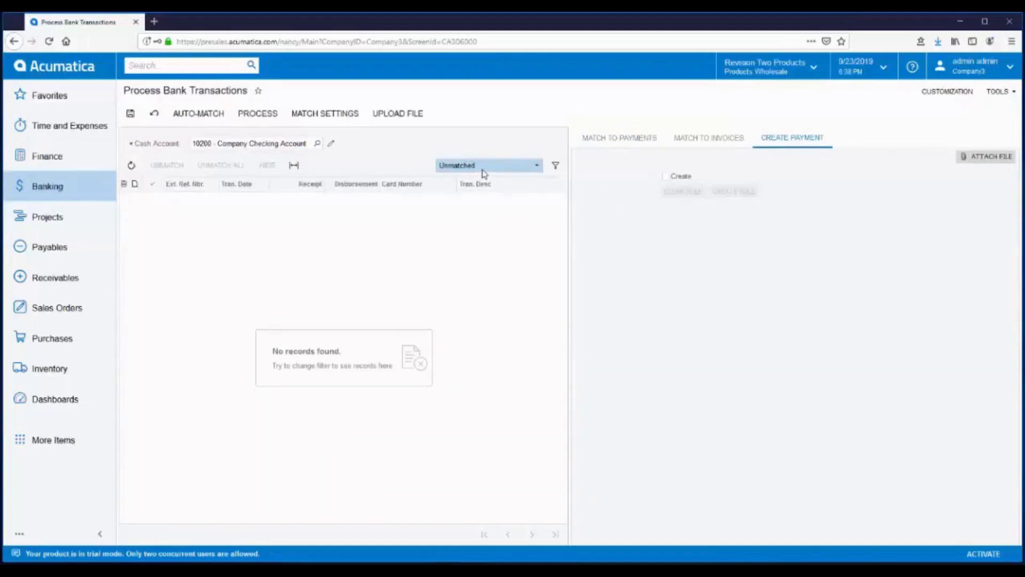
# - Switch the match filter to All Records and review the fully matched transactions
pyautogui.click(537, 165)
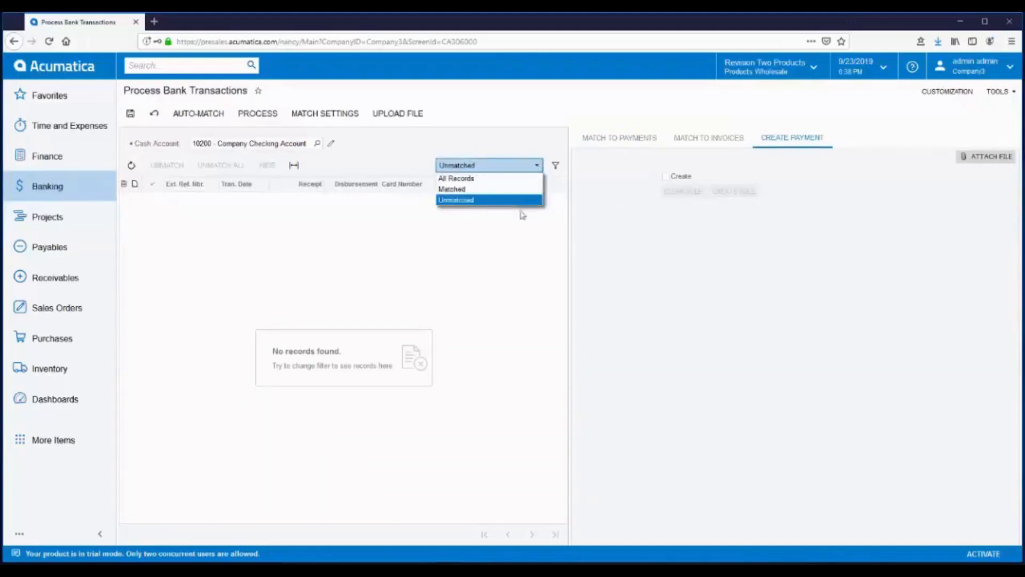
pyautogui.click(465, 179)
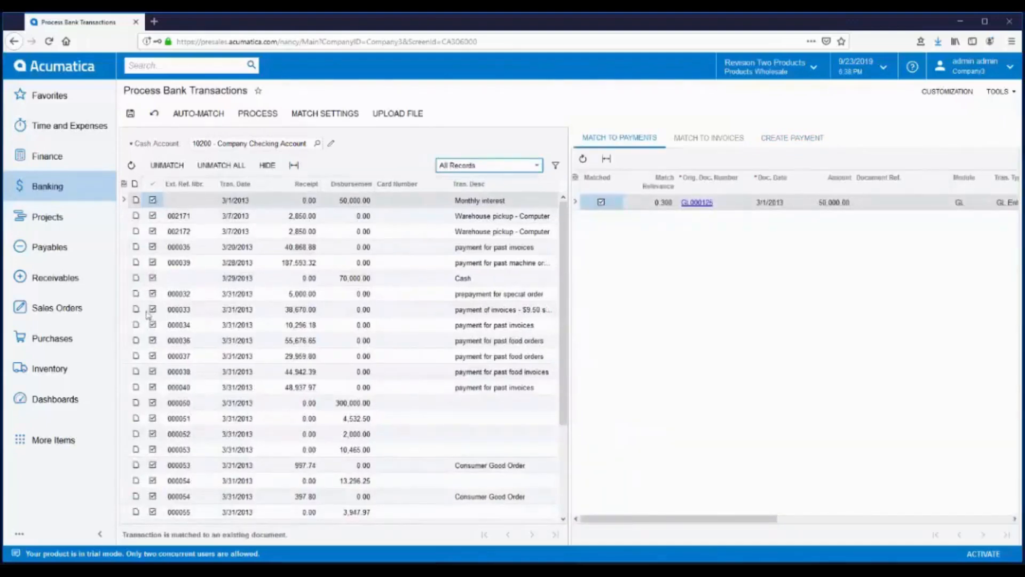
pyautogui.moveTo(563, 256)
pyautogui.mouseDown()
pyautogui.moveTo(569, 343)
pyautogui.moveTo(574, 241)
pyautogui.mouseUp()
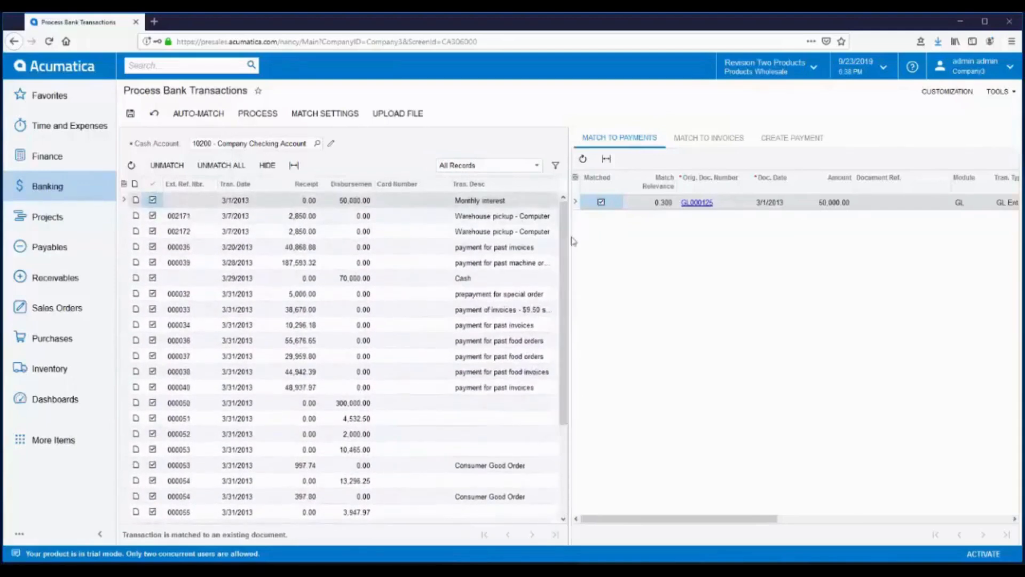
# - Save and process account 10200's matched transactions, then return to the Banking menu
pyautogui.click(131, 116)
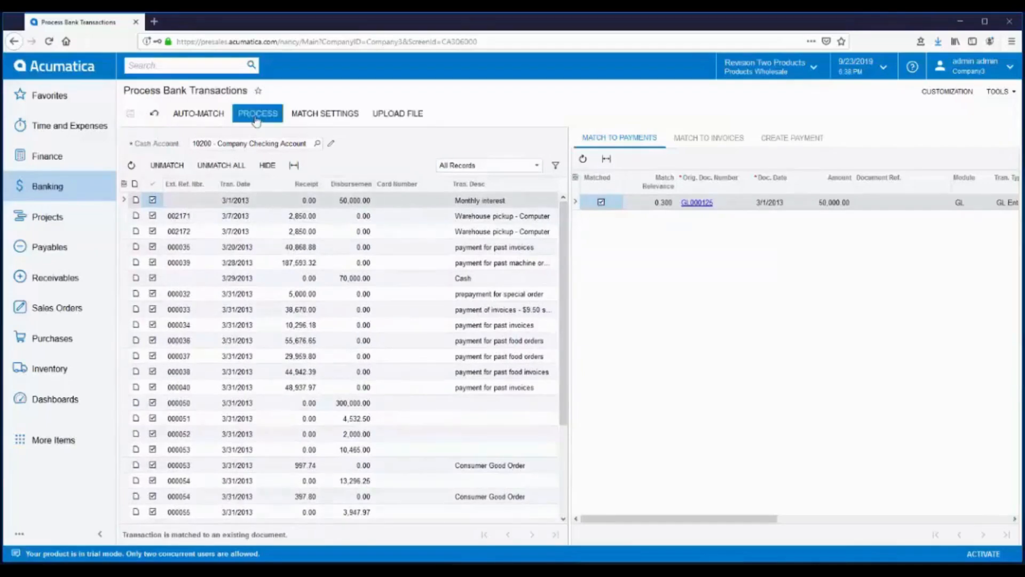
pyautogui.click(256, 118)
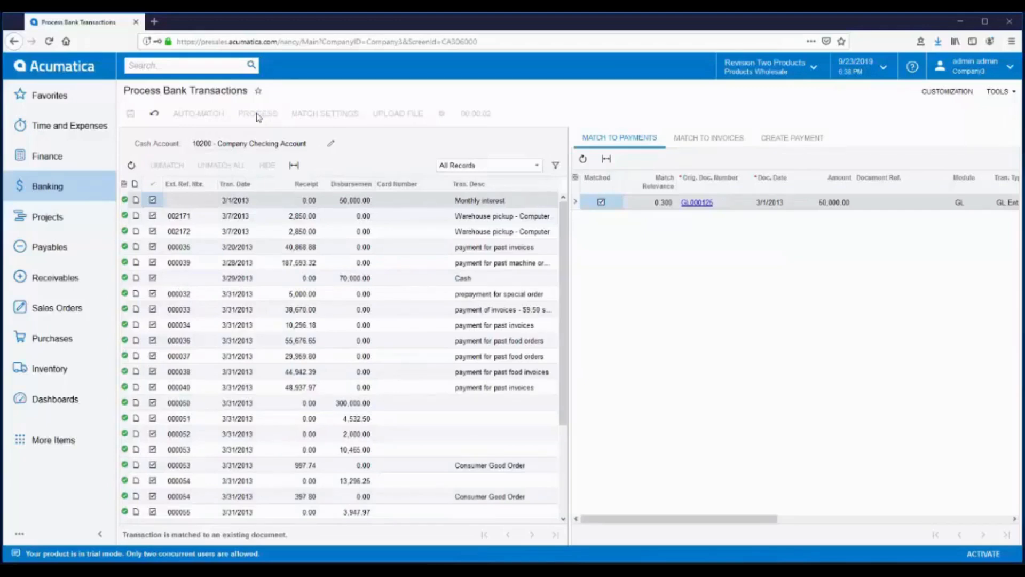
pyautogui.click(44, 188)
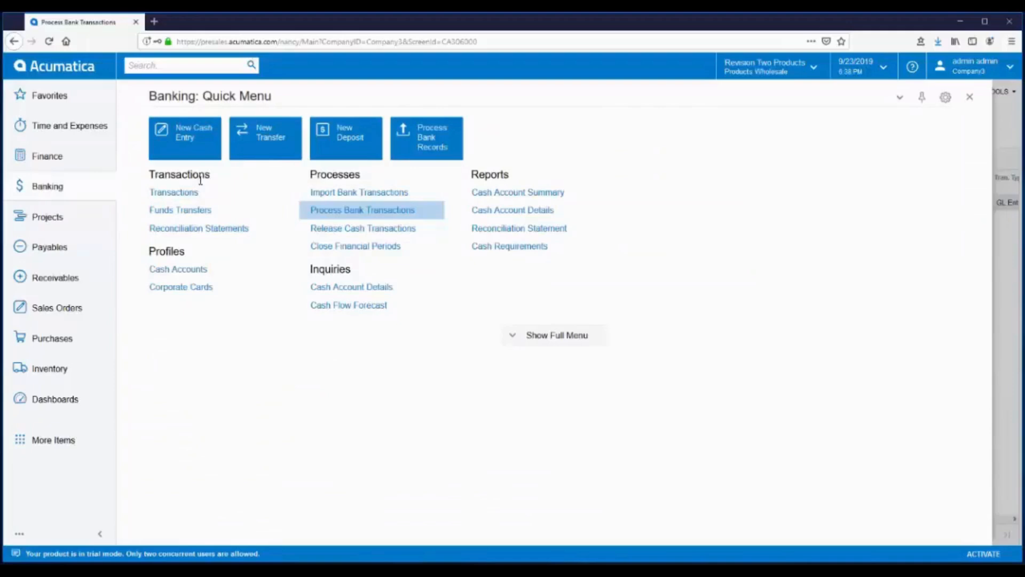
# - Create a reconciliation statement for cash account 10200 with reconciliation date 03/31/2013
pyautogui.click(197, 230)
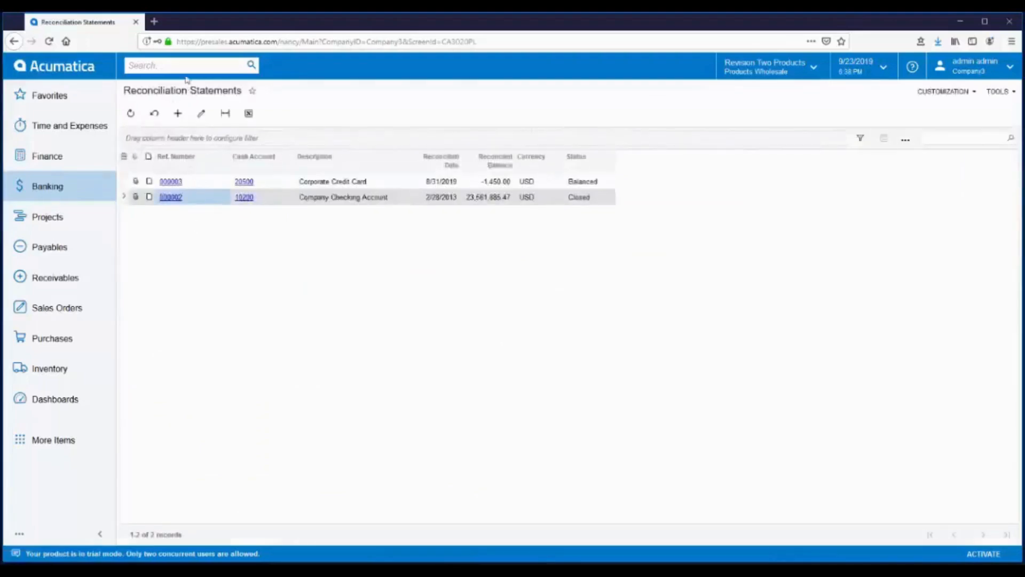
pyautogui.click(178, 114)
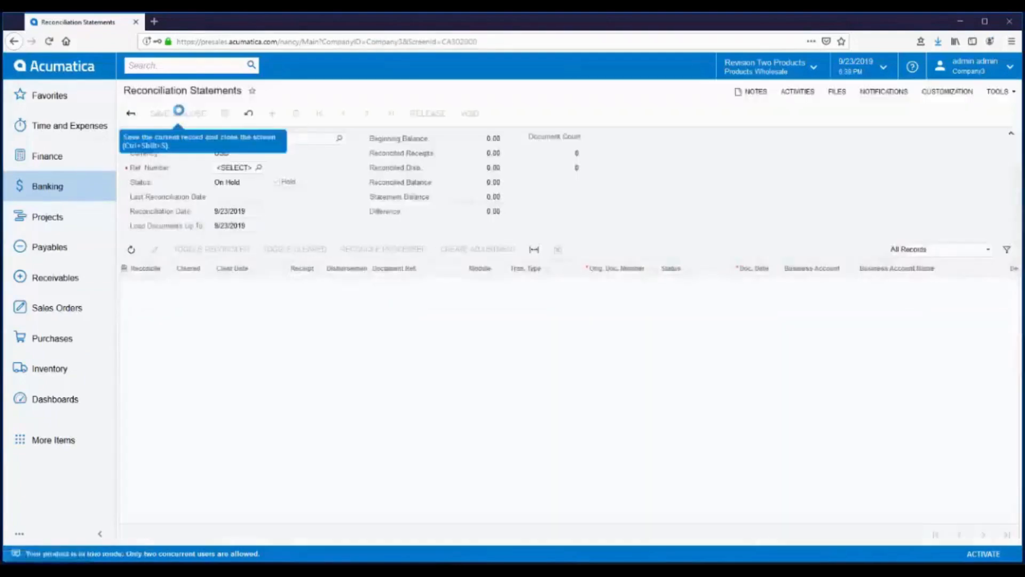
pyautogui.click(339, 139)
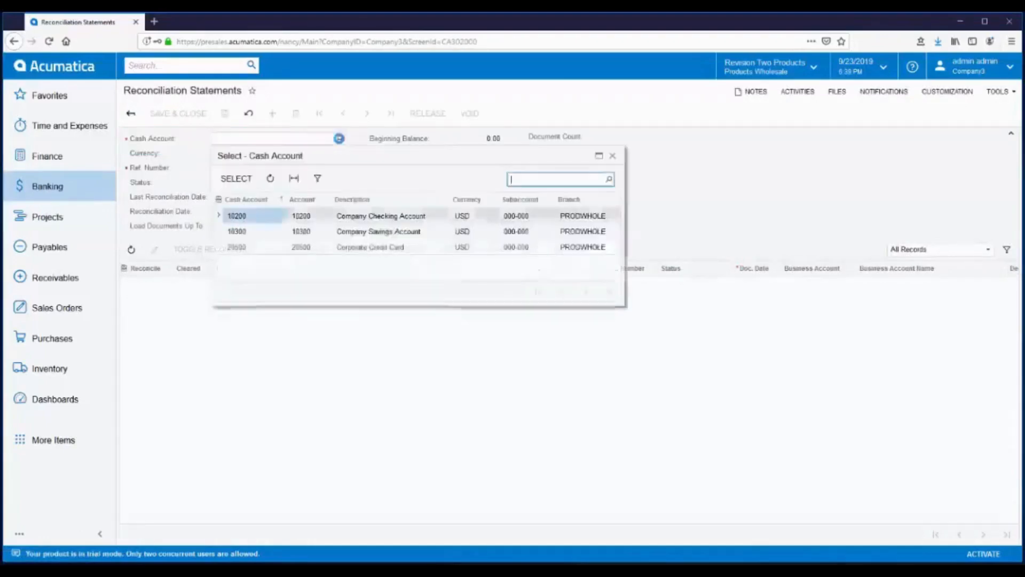
pyautogui.doubleClick(359, 219)
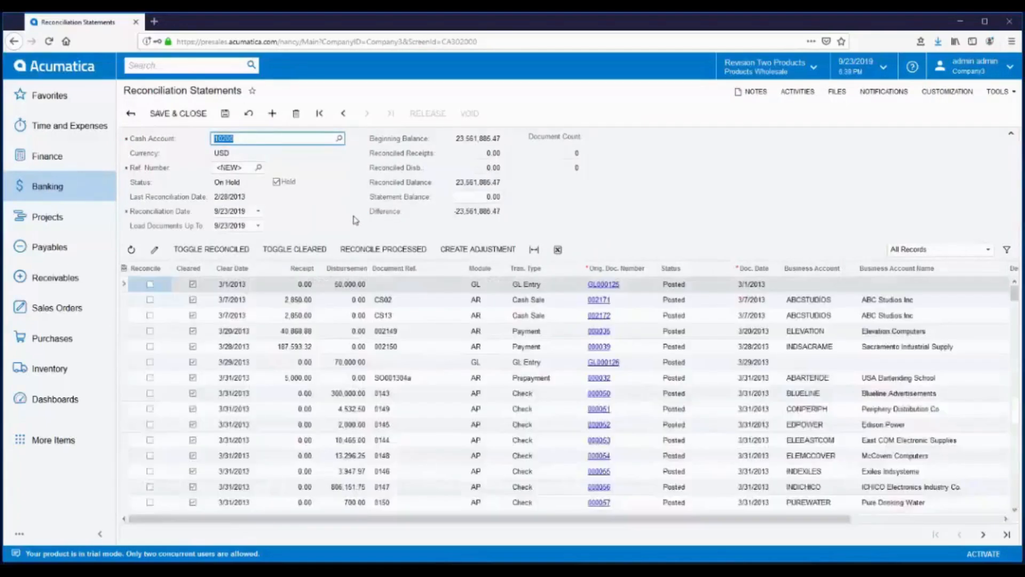
pyautogui.click(250, 210)
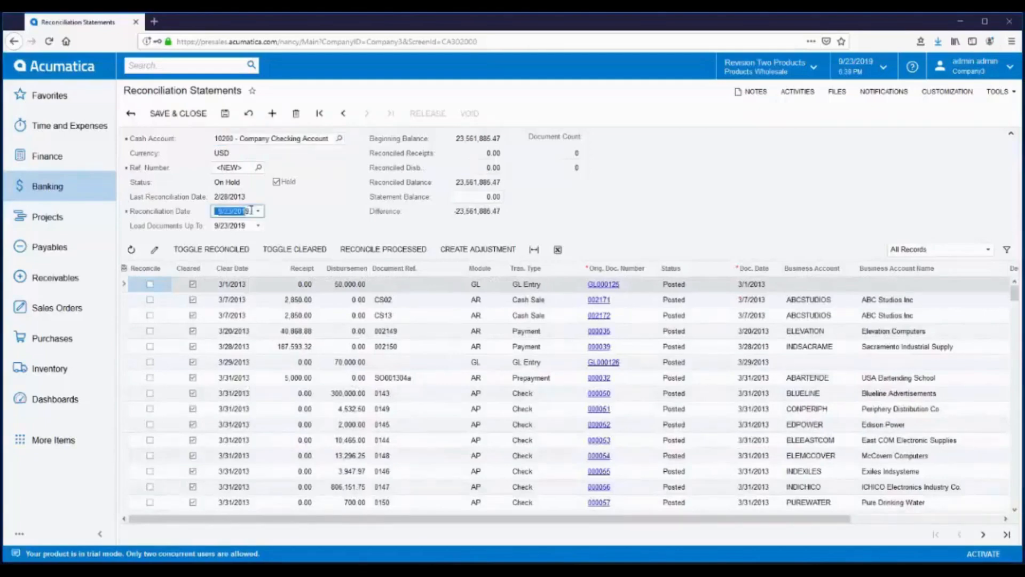
pyautogui.write('03/31/2013')
pyautogui.press('Tab')
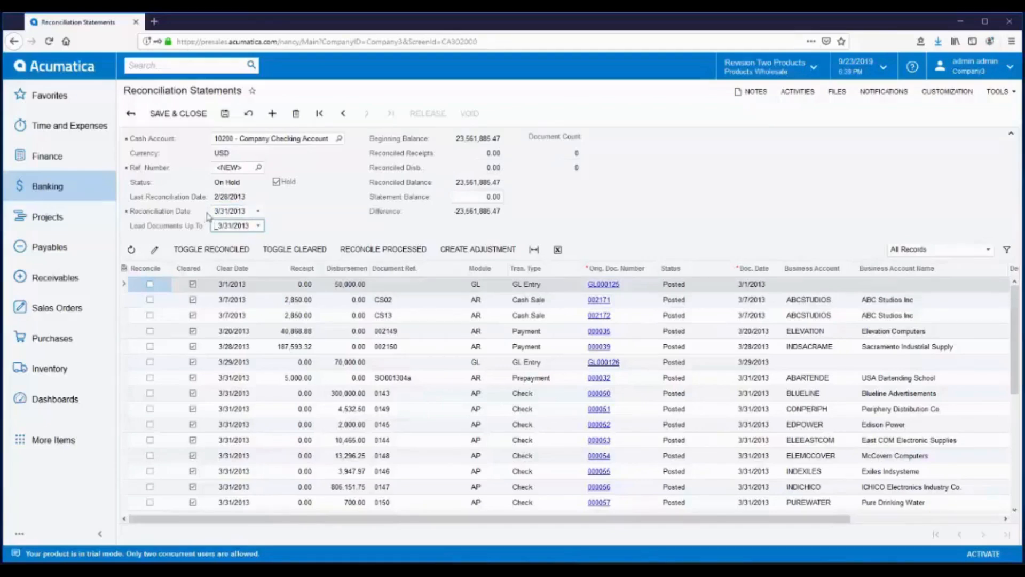
pyautogui.click(466, 196)
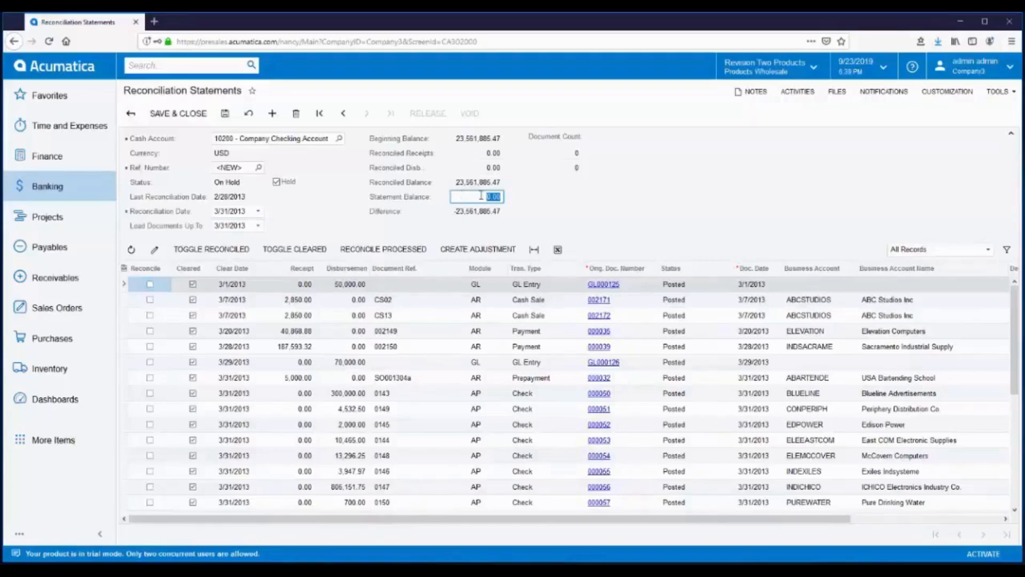
# - Enter statement balance 22,728,228.73 and mark all loaded transactions reconciled, leaving a 0.00 difference
pyautogui.write('22728228.73')
pyautogui.press('Tab')
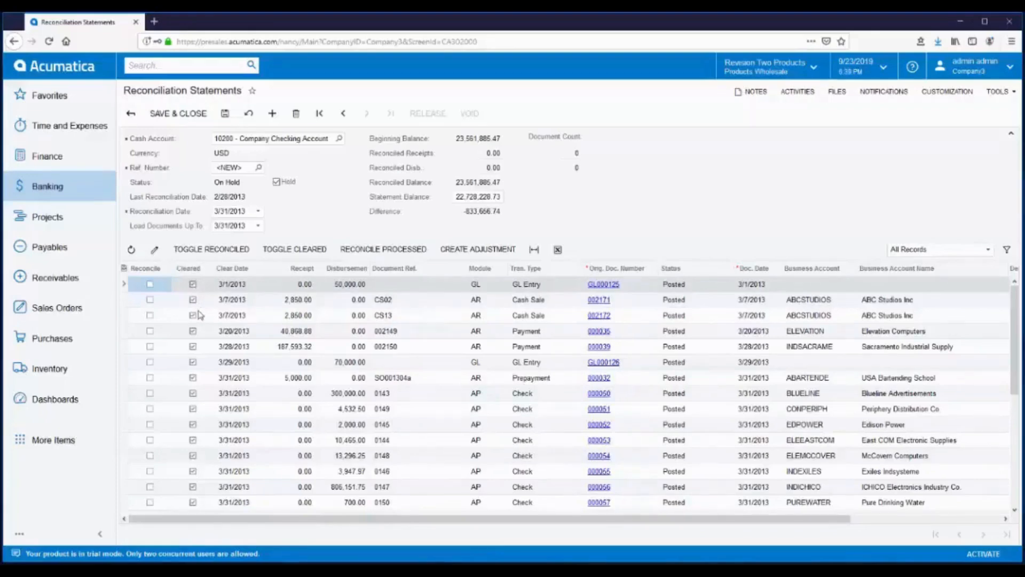
pyautogui.click(209, 250)
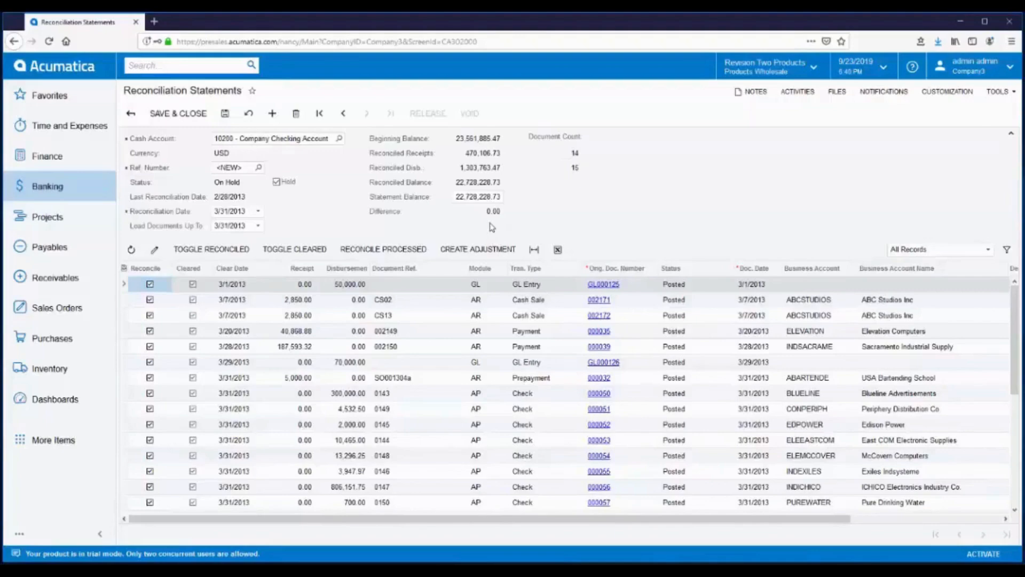
# - Clear Hold on statement 000004 and release it so its status becomes Closed
pyautogui.click(277, 181)
pyautogui.click(427, 115)
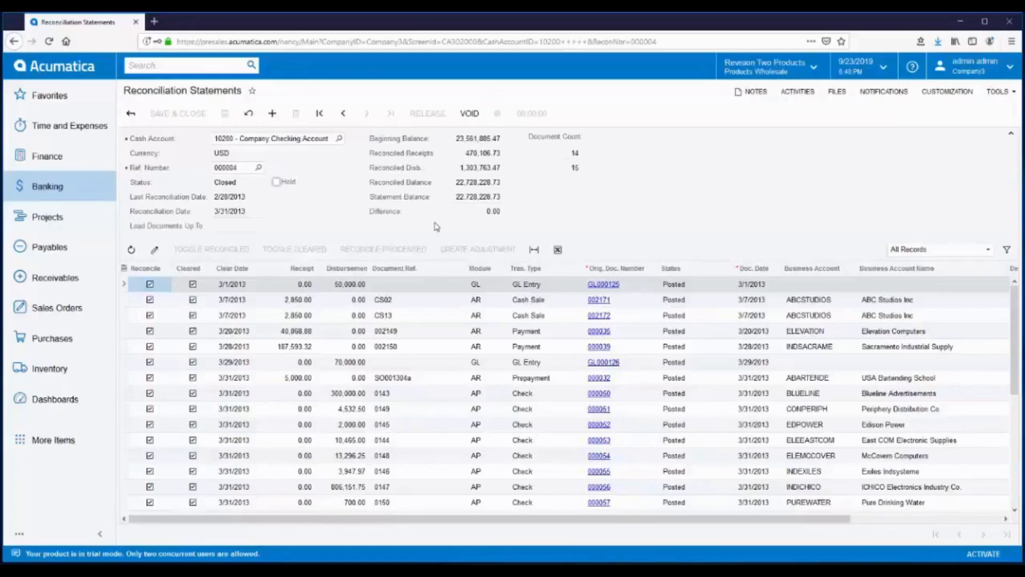
# - Open the Reconciliation Register report from the full Banking menu
pyautogui.click(52, 190)
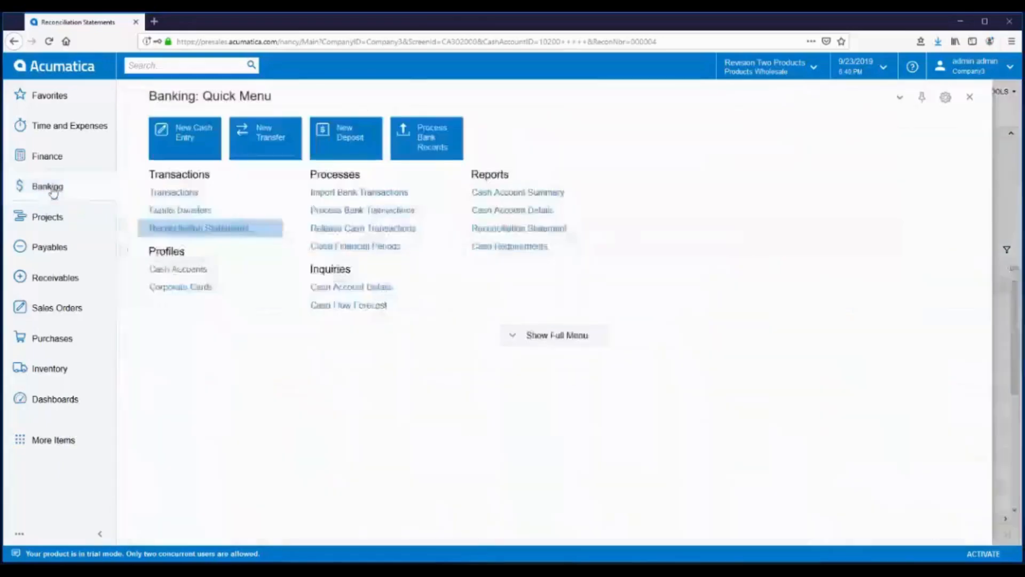
pyautogui.click(550, 336)
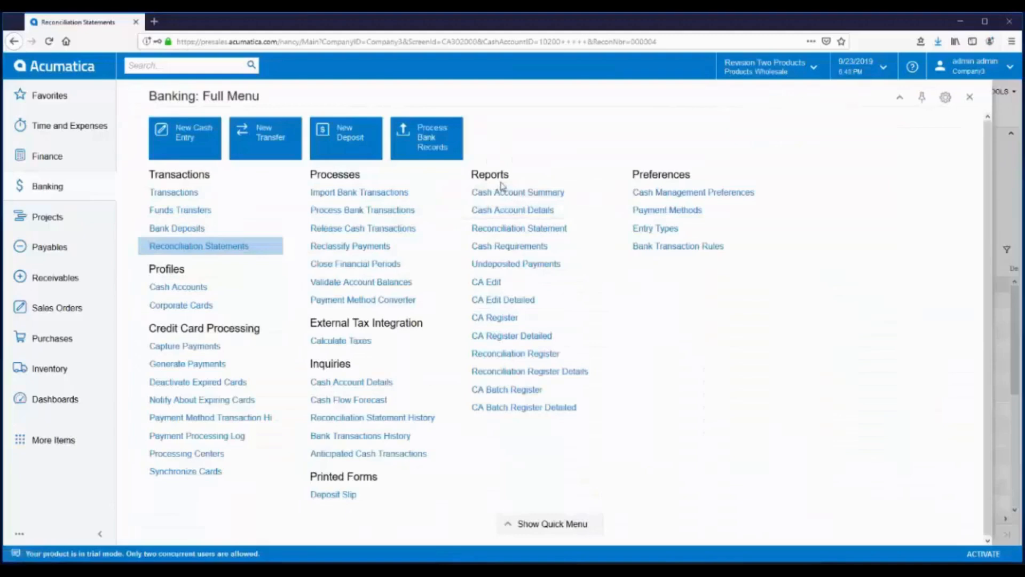
pyautogui.click(543, 355)
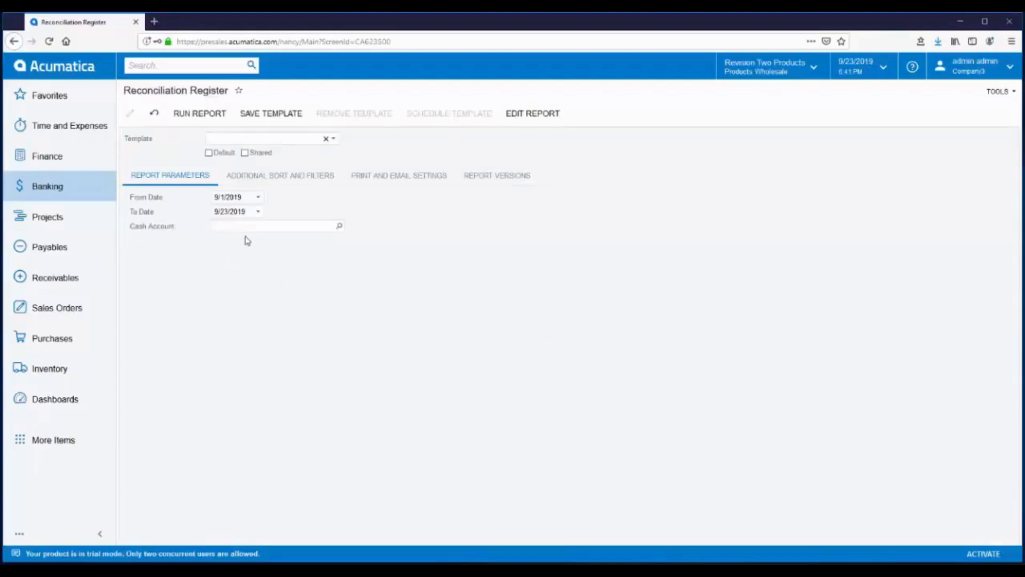
# - Change the report's From Date to 01/01/2013
pyautogui.click(254, 197)
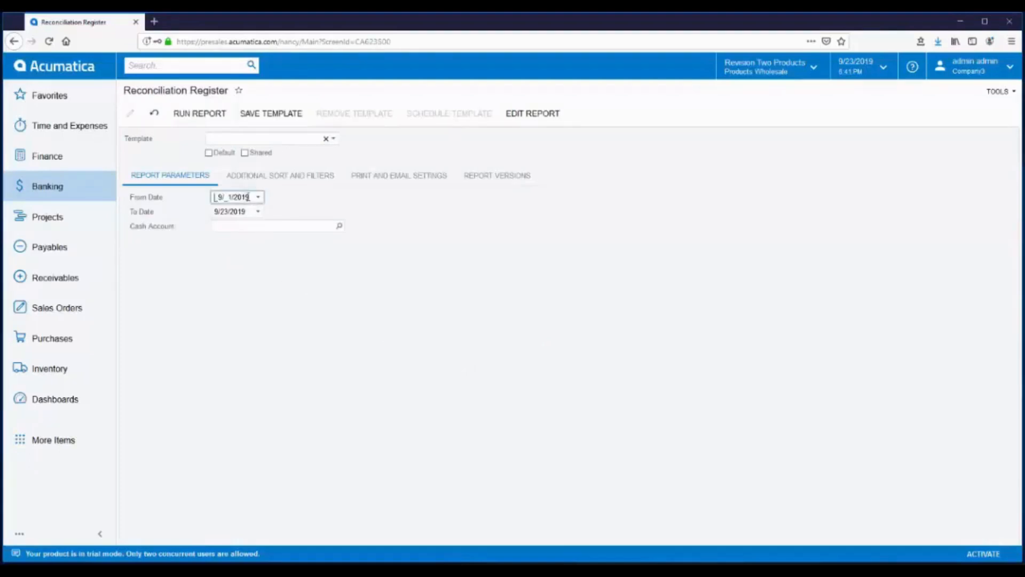
pyautogui.moveTo(254, 197); pyautogui.dragTo(189, 194)
pyautogui.write('01/01/2013')
# - Run the Reconciliation Register summary for accounts 10200 and 20500, then reopen the Banking menu
pyautogui.click(202, 121)
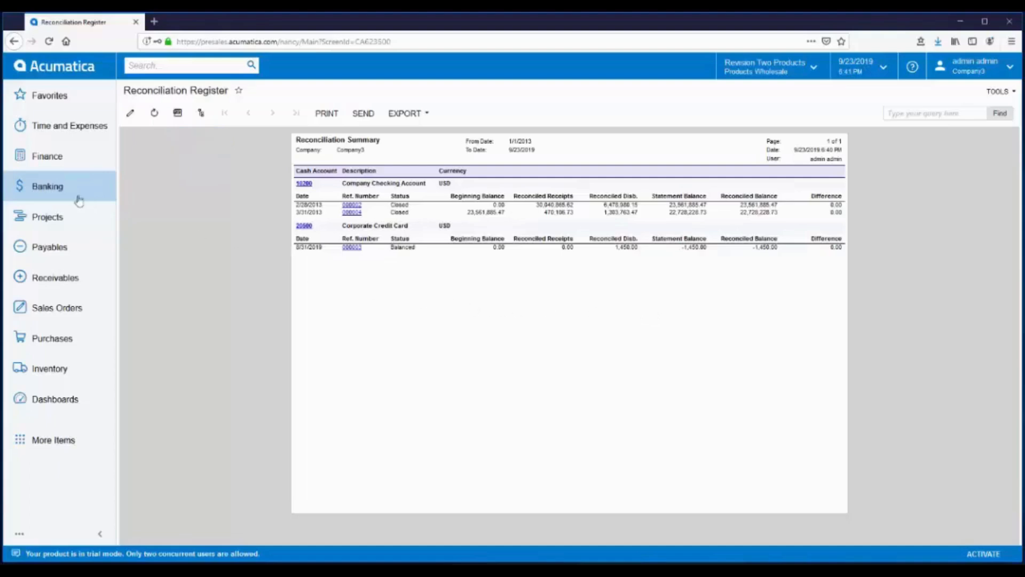
pyautogui.click(44, 190)
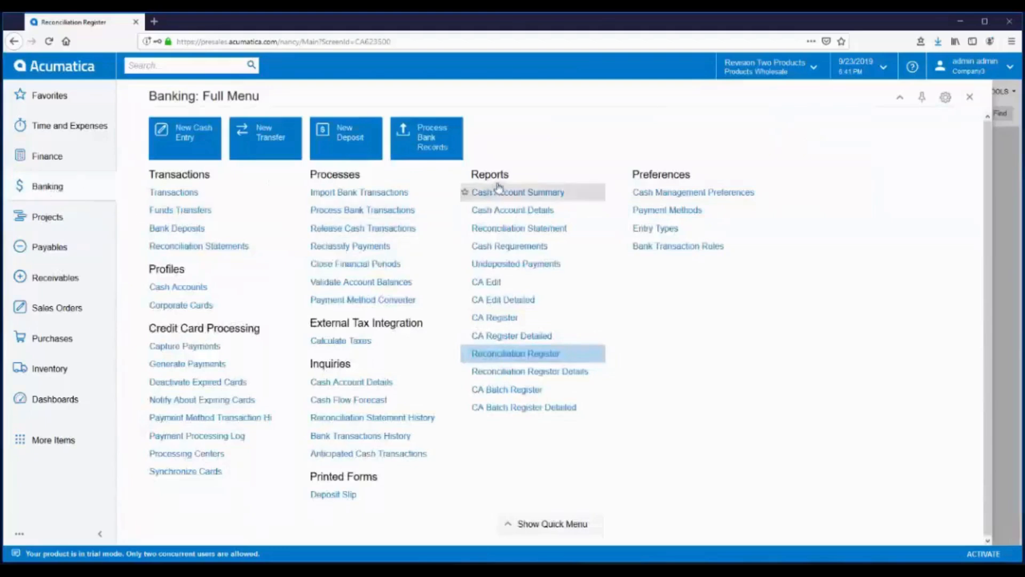
# - Open the Reconciliation Register Details report and clear both its From Date and To Date
pyautogui.click(524, 374)
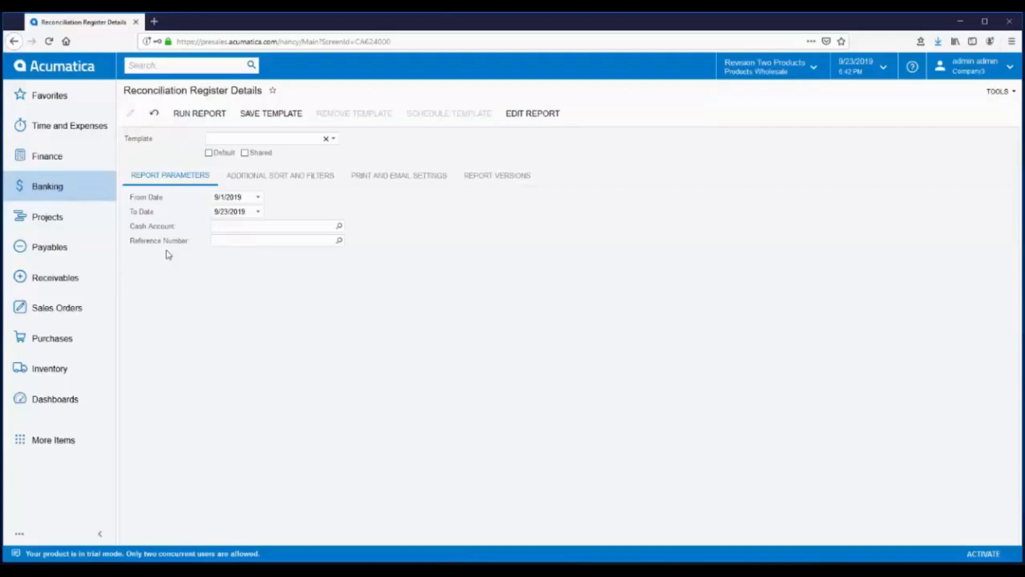
pyautogui.click(250, 196)
pyautogui.moveTo(215, 195); pyautogui.dragTo(166, 190)
pyautogui.press('Delete')
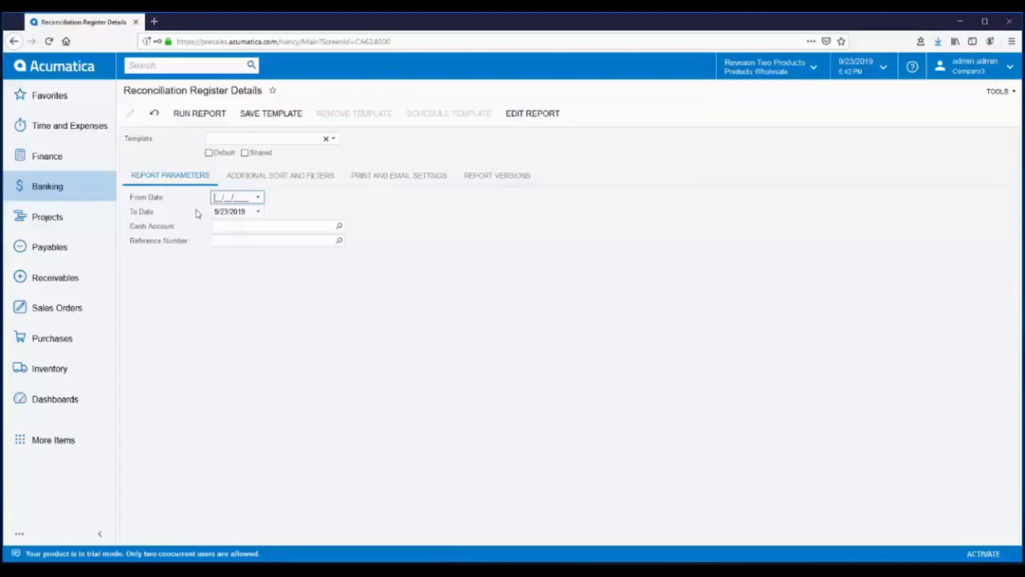
pyautogui.click(247, 212)
pyautogui.press('Delete')
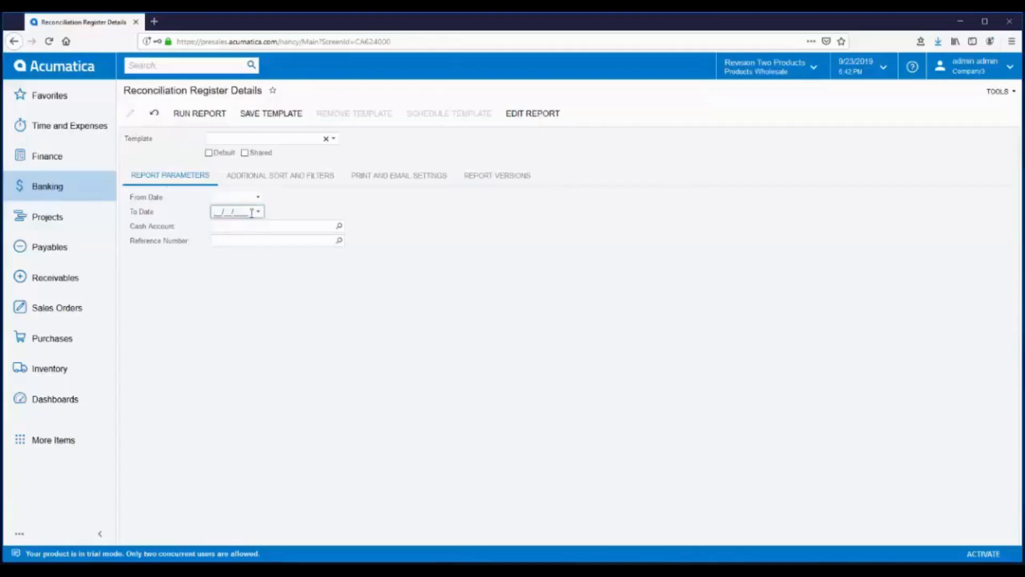
# - Set the Reference Number to reconciliation 000004 from the lookup list
pyautogui.click(339, 241)
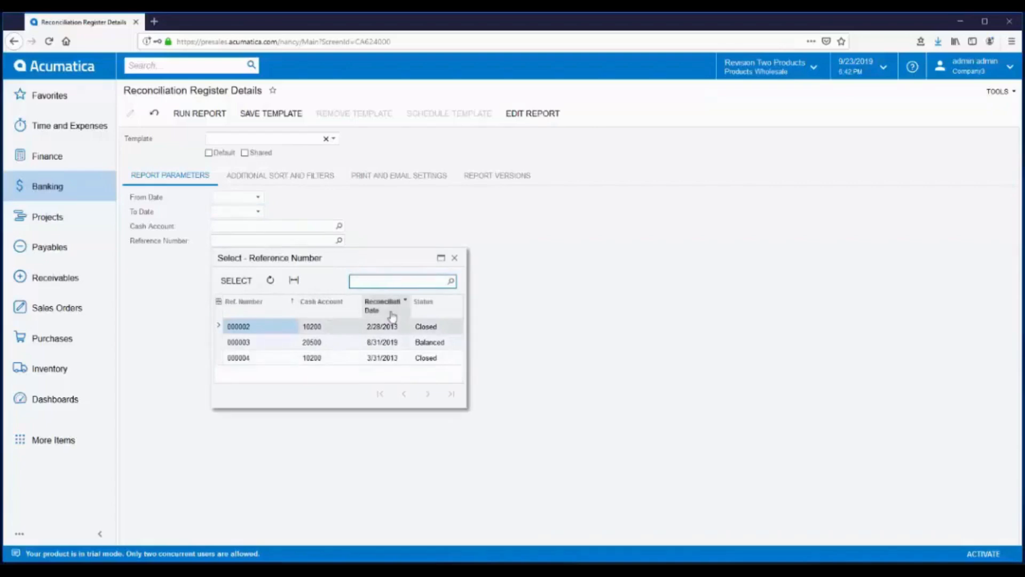
pyautogui.click(252, 364)
pyautogui.doubleClick(252, 363)
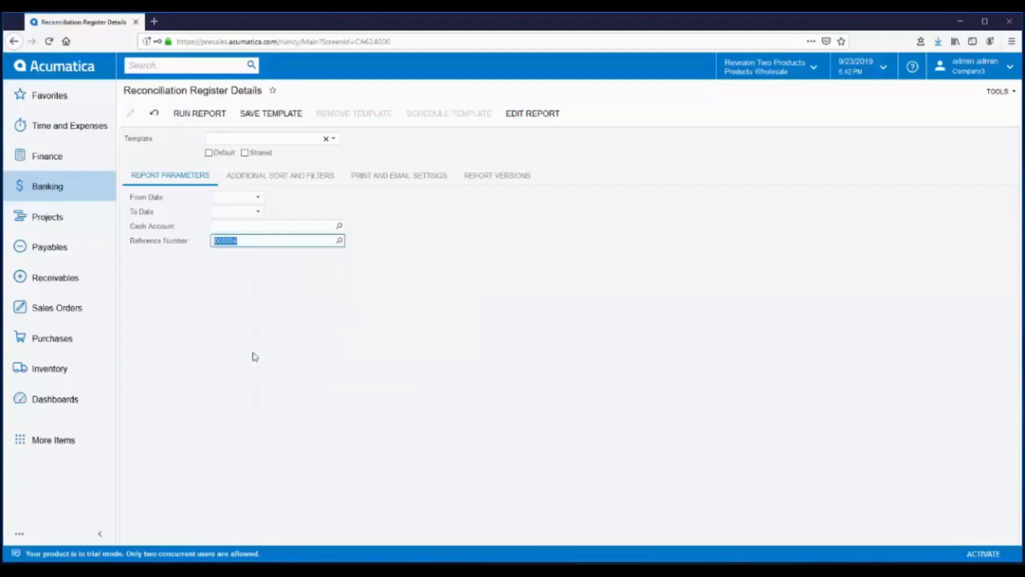
# - Run the Reconciliation Details report for statement 000004 of the Company Checking Account
pyautogui.click(198, 116)
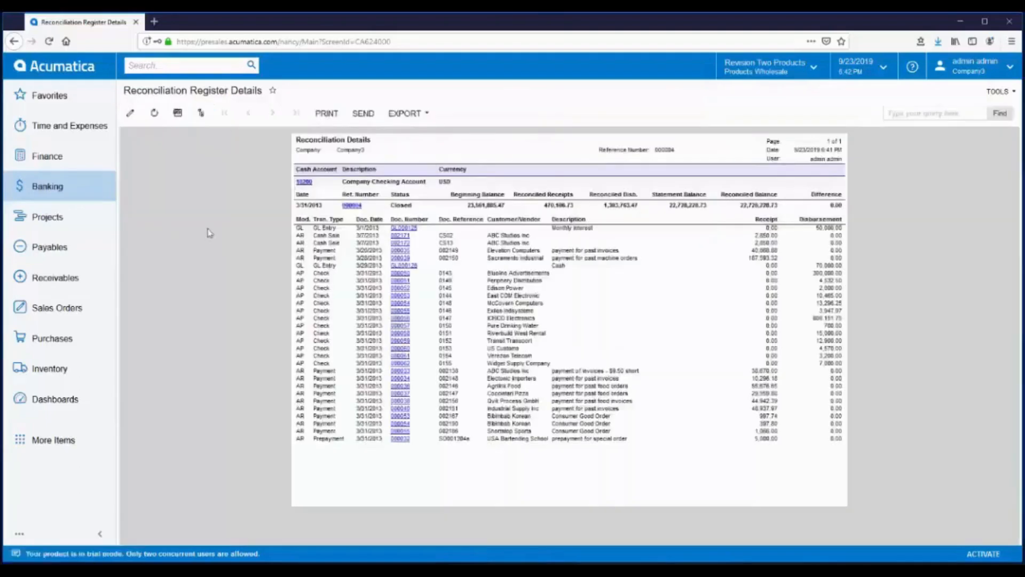